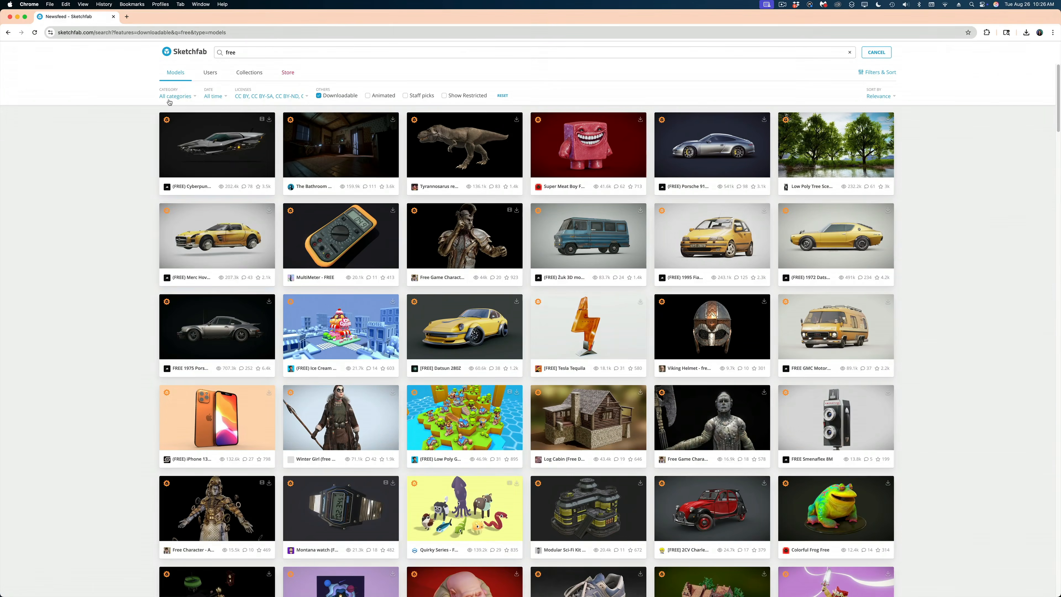
- Filter the free downloadable models to Cars & Vehicles and start downloading the (FREE) Porsche 911 Carrera 4S model
{"action": "left_click", "coordinate": [169, 97]}
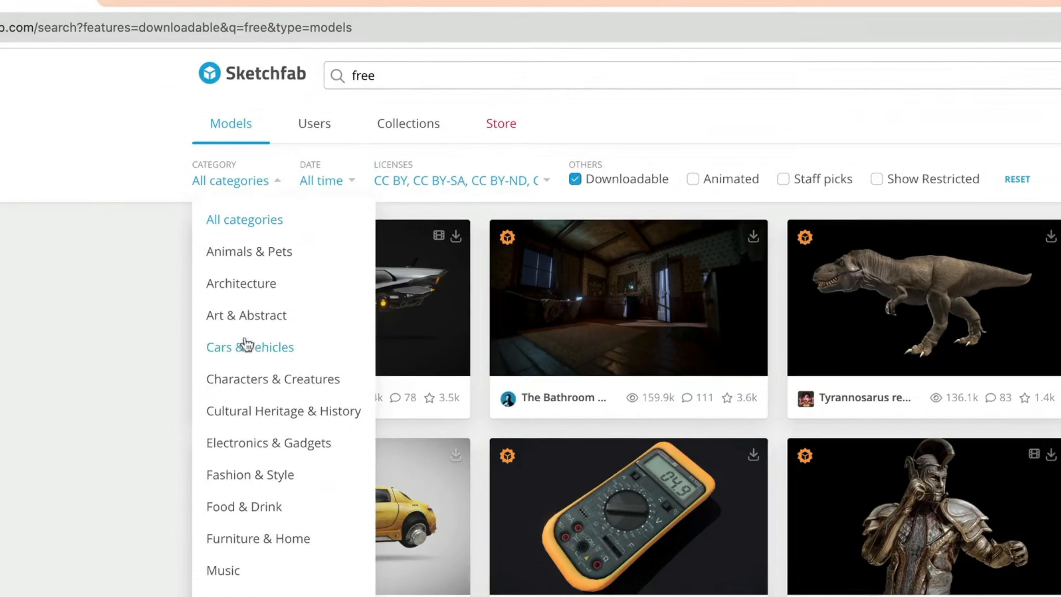
{"action": "left_click", "coordinate": [182, 166]}
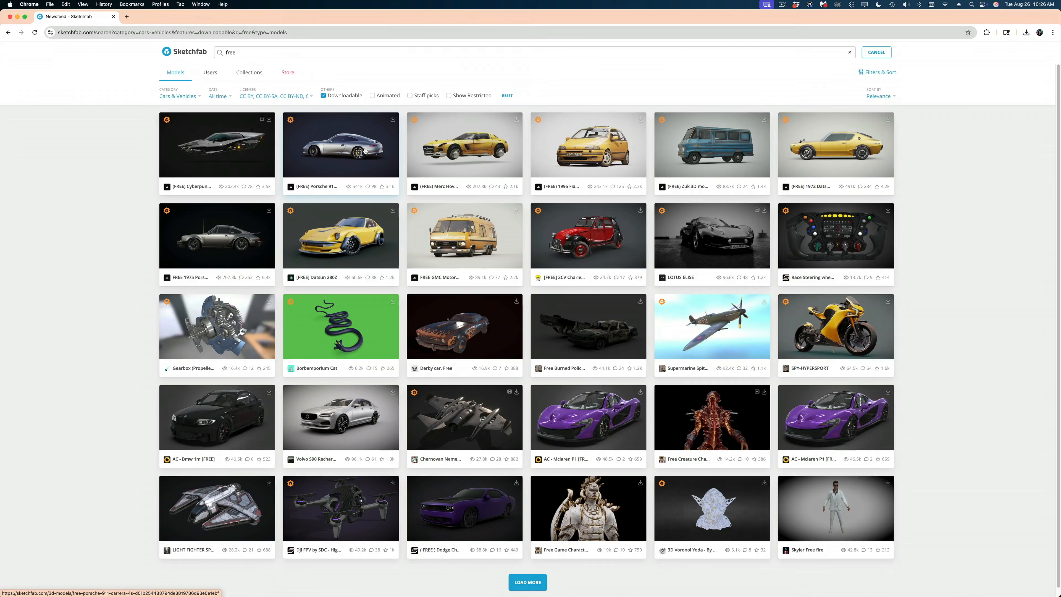
{"action": "left_click", "coordinate": [699, 319]}
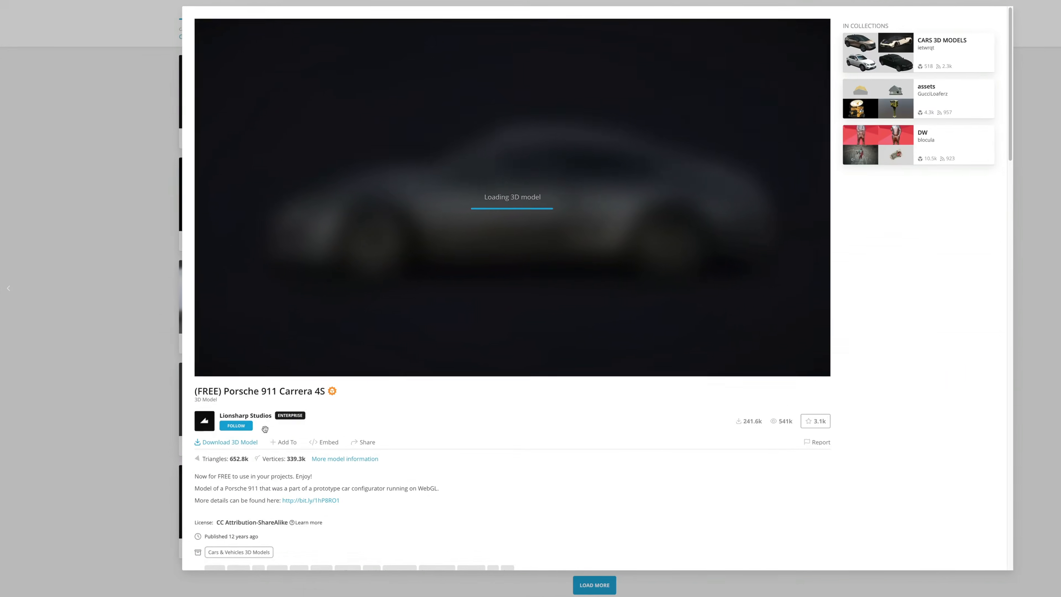
{"action": "left_click", "coordinate": [211, 457]}
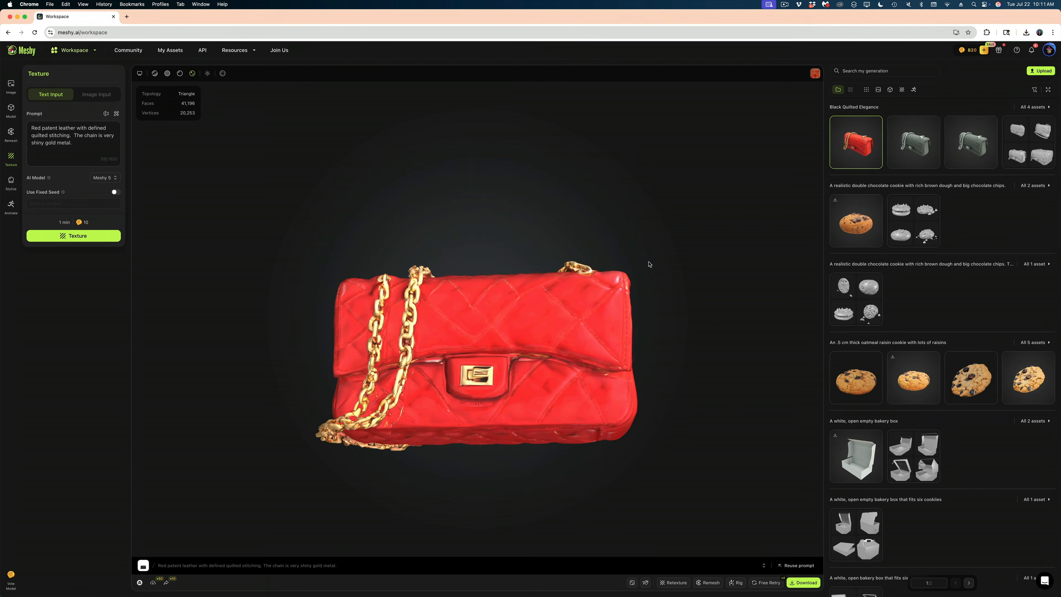
- Rotate the red quilted handbag model to examine its back and other sides
{"action": "left_click_drag", "start_coordinate": [646, 265], "coordinate": [377, 318]}
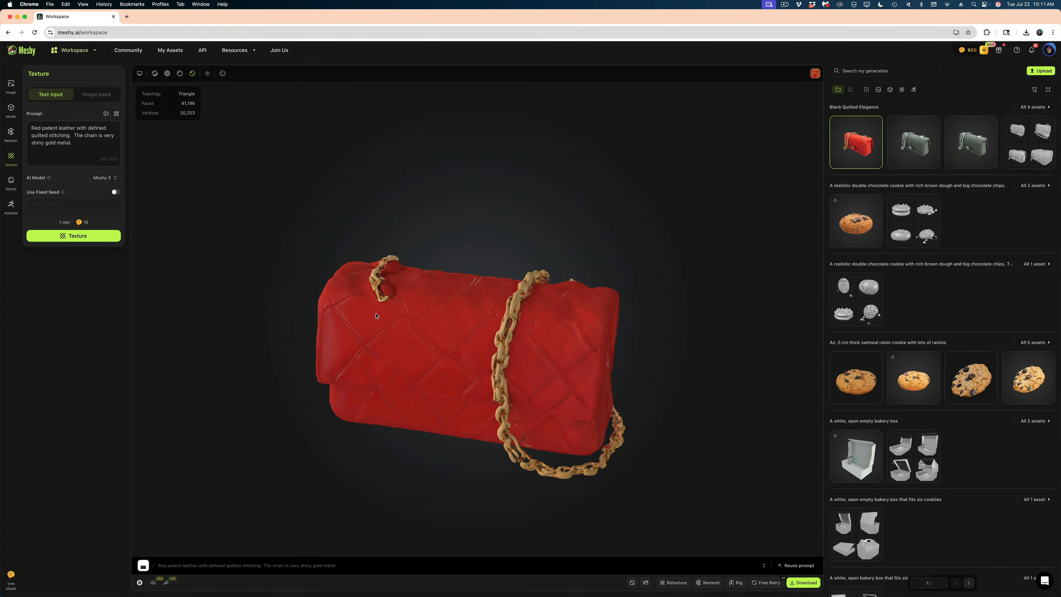
{"action": "left_click_drag", "start_coordinate": [176, 280], "coordinate": [178, 312]}
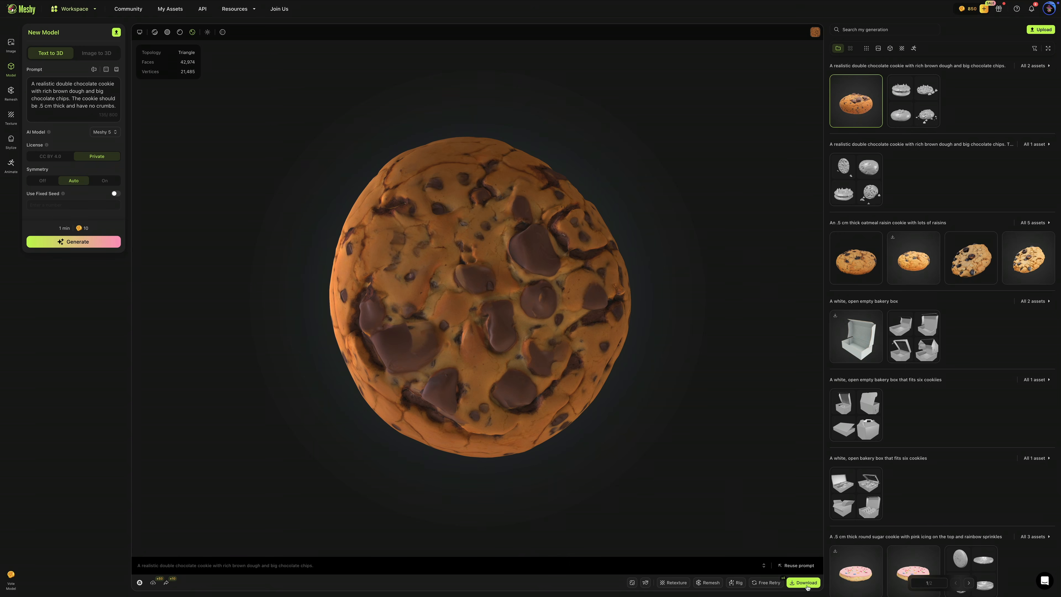
- Choose usdz as the download format for the double chocolate cookie model
{"action": "left_click", "coordinate": [804, 582]}
{"action": "left_click", "coordinate": [786, 538]}
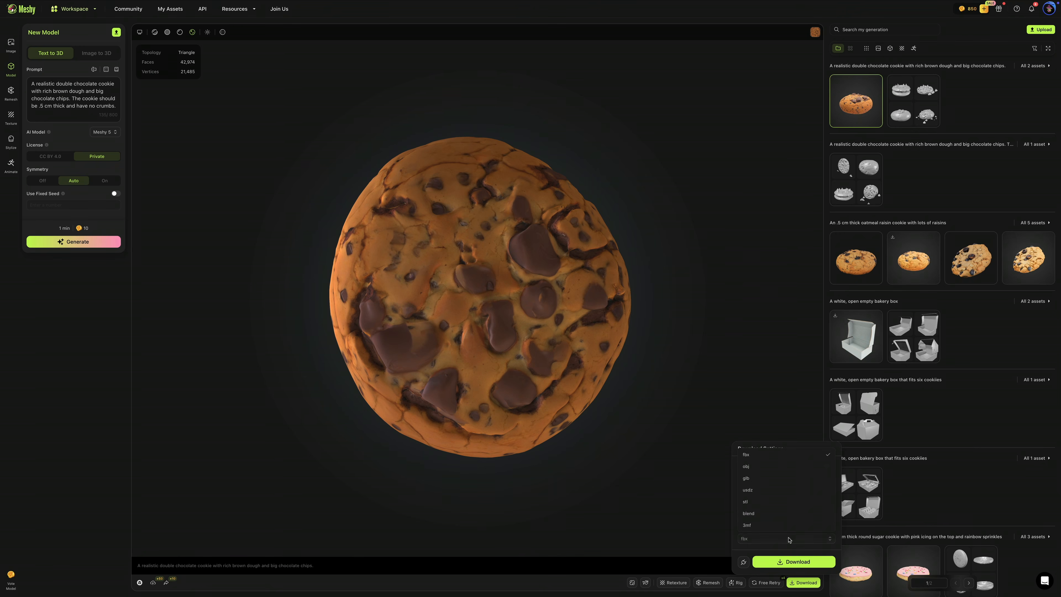
{"action": "left_click", "coordinate": [778, 491]}
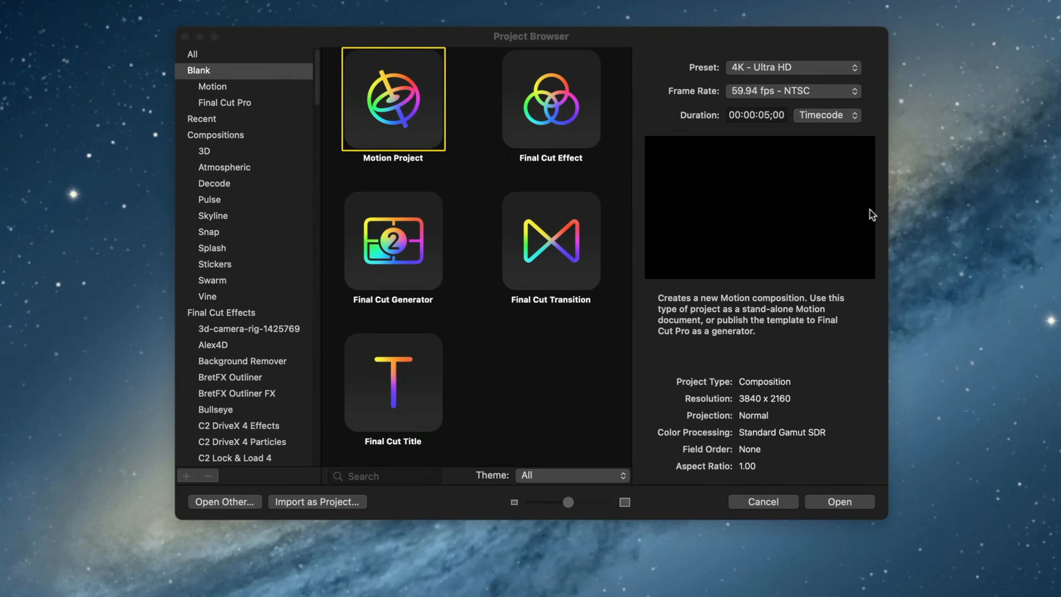
- Create a Final Cut Generator project with the 4K - Ultra HD preset, choosing its frame rate
{"action": "left_click", "coordinate": [387, 251]}
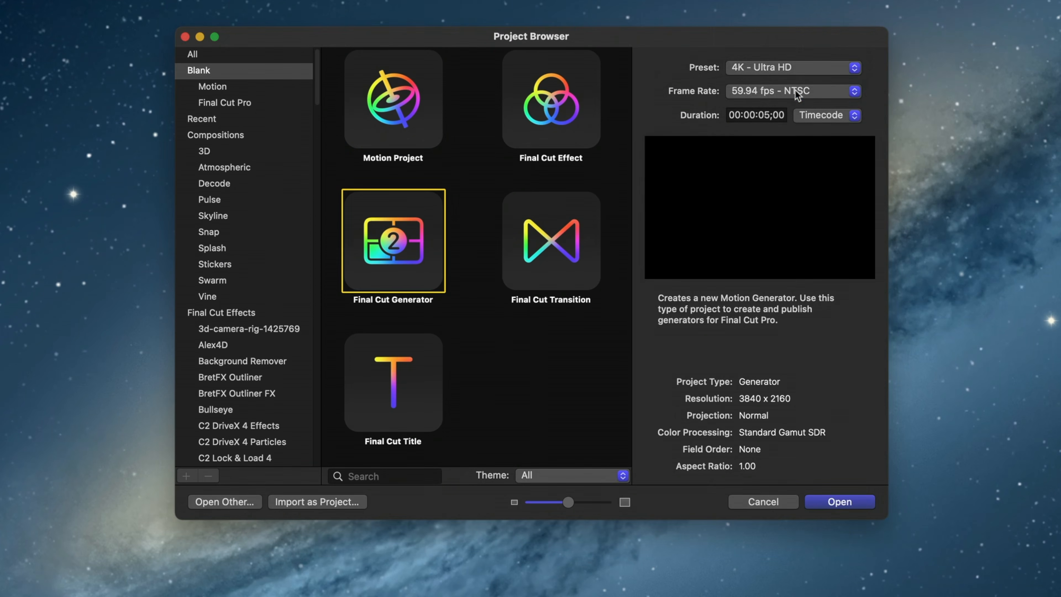
{"action": "left_click", "coordinate": [795, 94]}
{"action": "left_click", "coordinate": [776, 111]}
{"action": "left_click", "coordinate": [840, 501]}
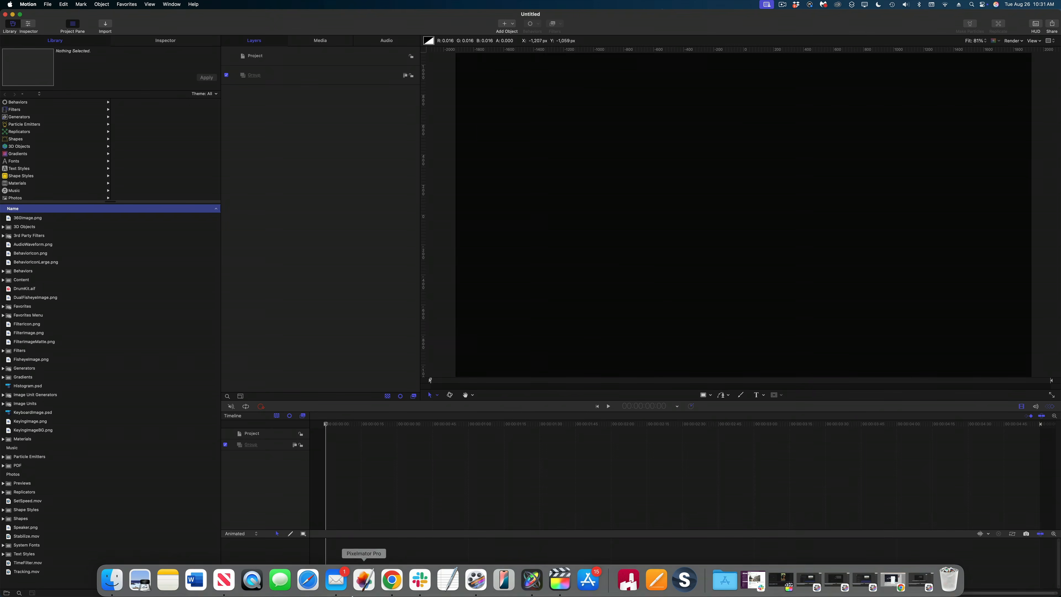
- Bring the FREE_Porsche_911_Carrera_4S model from Finder into the project's group in the layers list
{"action": "left_click", "coordinate": [111, 579]}
{"action": "left_click", "coordinate": [454, 207]}
{"action": "left_click_drag", "start_coordinate": [581, 159], "coordinate": [402, 90]}
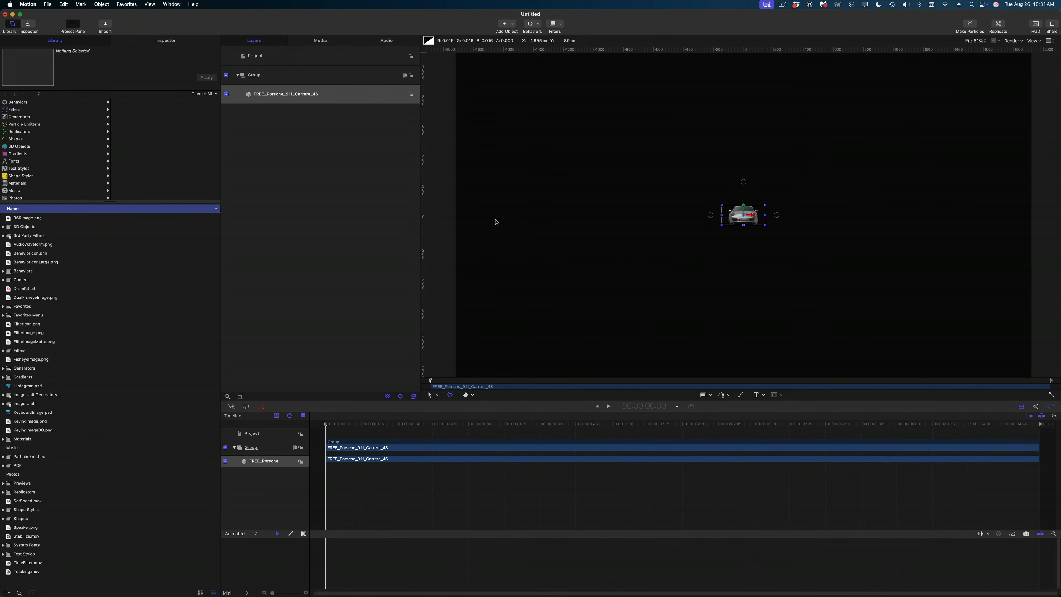
- Show the Porsche's transform properties and enlarge the model to a scale of 400%
{"action": "left_click", "coordinate": [180, 40]}
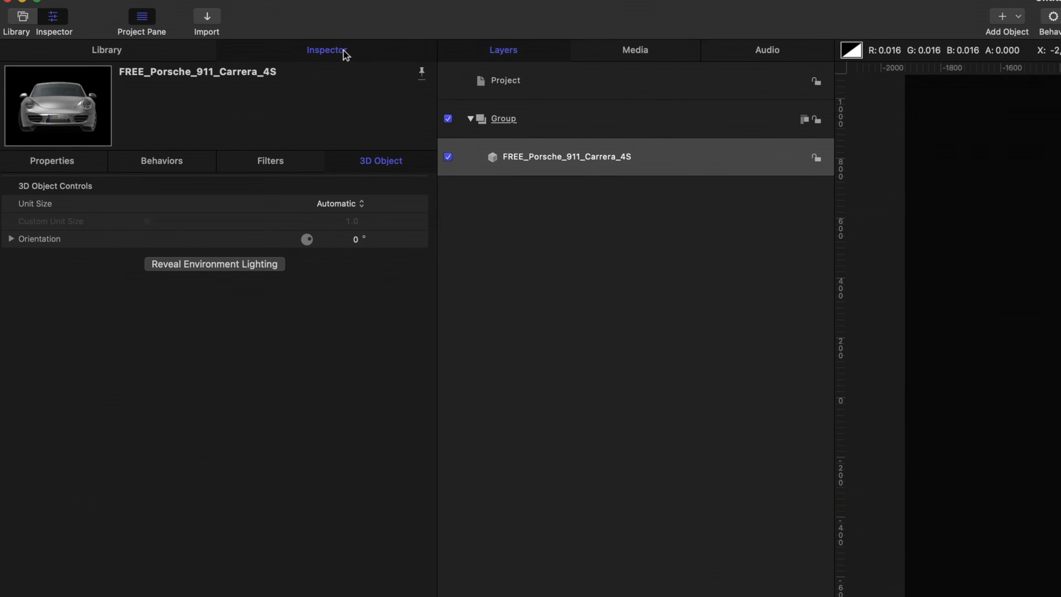
{"action": "left_click", "coordinate": [52, 160]}
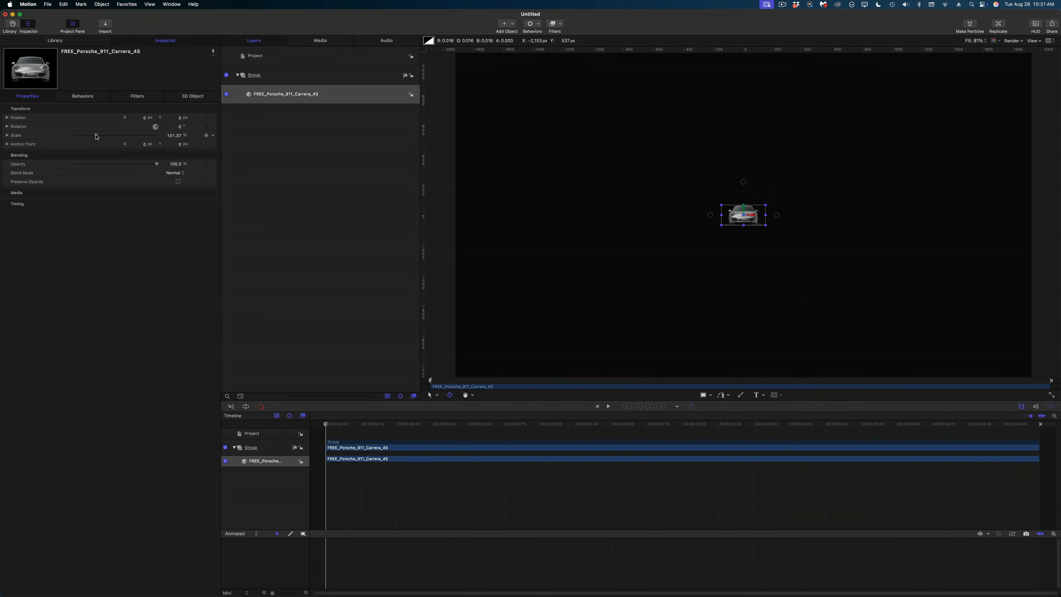
{"action": "left_click_drag", "start_coordinate": [97, 137], "coordinate": [169, 142]}
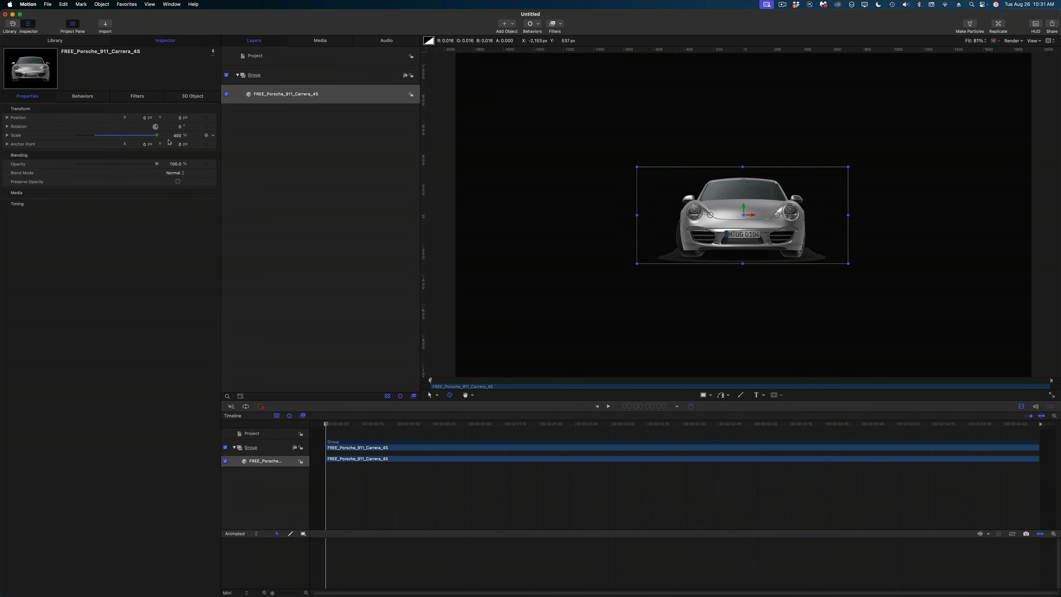
- Try rotating the Porsche on individual axes, reset its X rotation, and set the Y rotation to -51°
{"action": "left_click", "coordinate": [7, 127]}
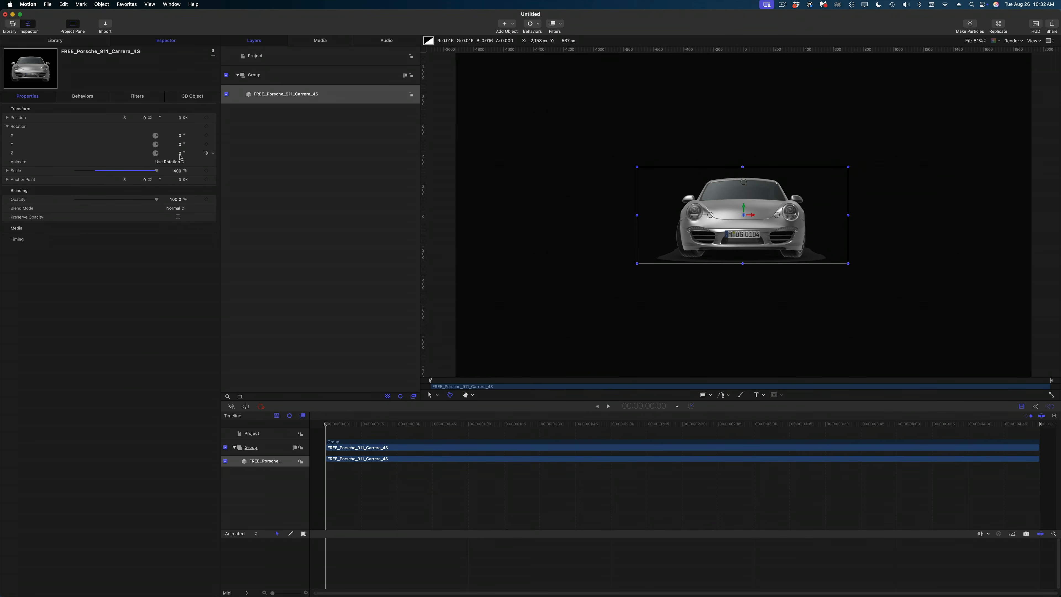
{"action": "mouse_move", "coordinate": [179, 144]}
{"action": "left_mouse_down"}
{"action": "mouse_move", "coordinate": [156, 145]}
{"action": "mouse_move", "coordinate": [194, 145]}
{"action": "mouse_move", "coordinate": [167, 145]}
{"action": "mouse_move", "coordinate": [192, 137]}
{"action": "mouse_move", "coordinate": [165, 135]}
{"action": "mouse_move", "coordinate": [179, 135]}
{"action": "left_mouse_up"}
{"action": "left_click", "coordinate": [213, 135]}
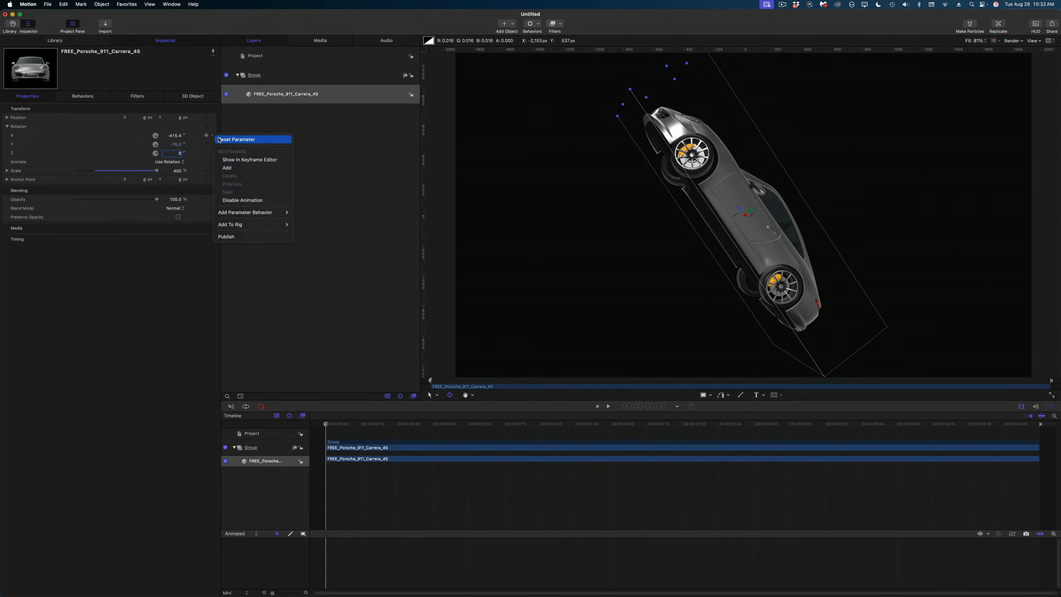
{"action": "left_click", "coordinate": [234, 139]}
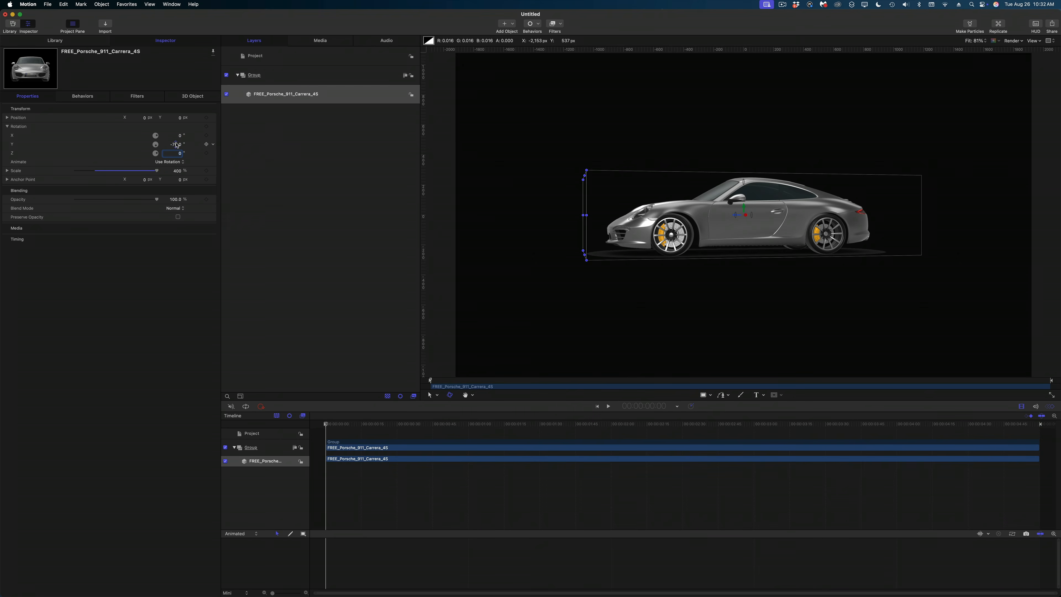
{"action": "left_click_drag", "start_coordinate": [178, 146], "coordinate": [175, 144]}
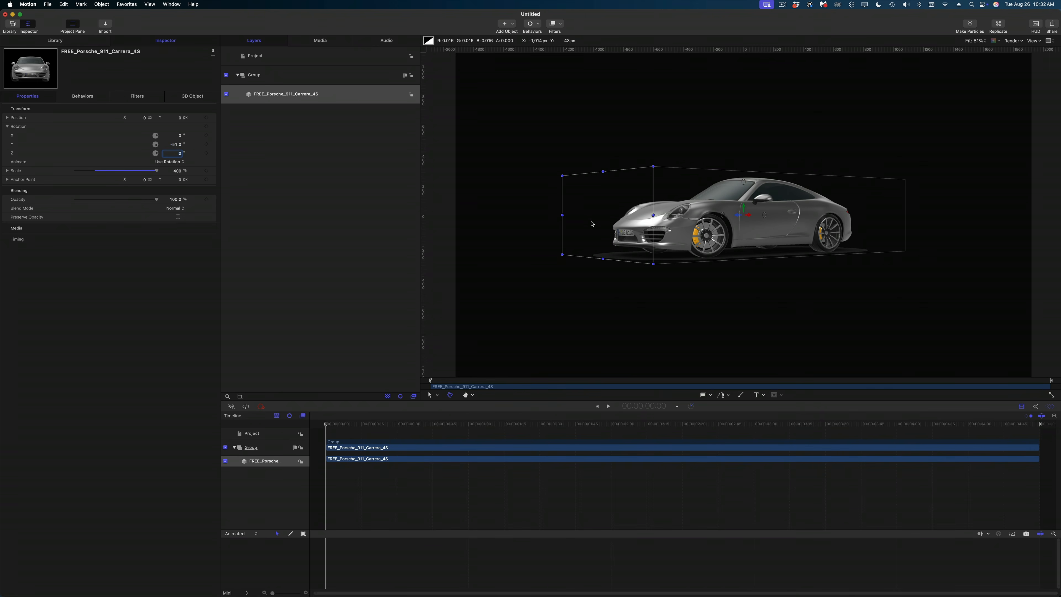
- Increase the Porsche's scale to 500% and publish its Rotation parameter for use in Final Cut Pro
{"action": "left_click_drag", "start_coordinate": [176, 174], "coordinate": [178, 170]}
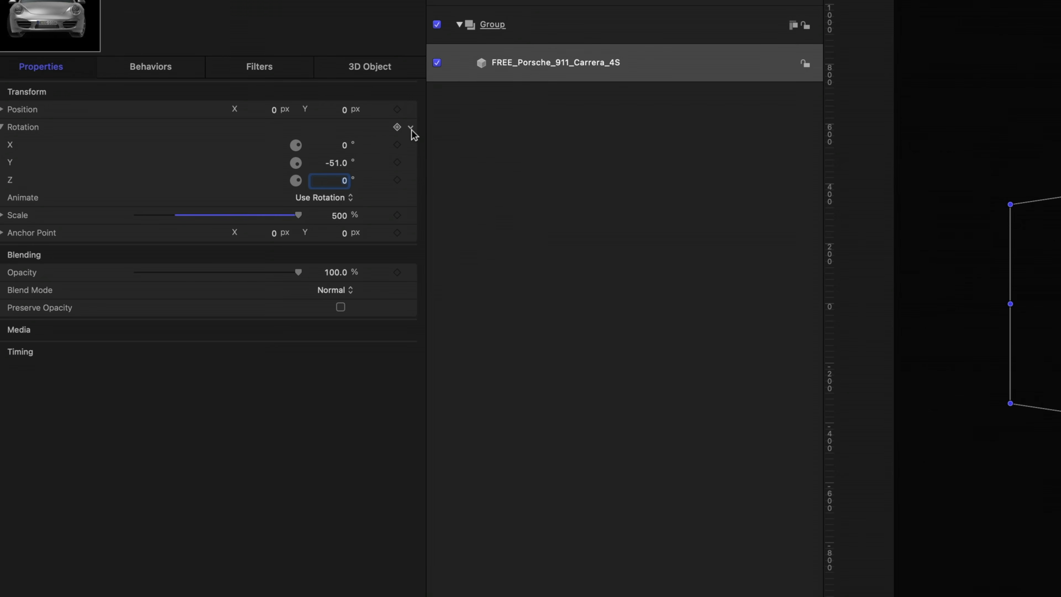
{"action": "left_click", "coordinate": [411, 129]}
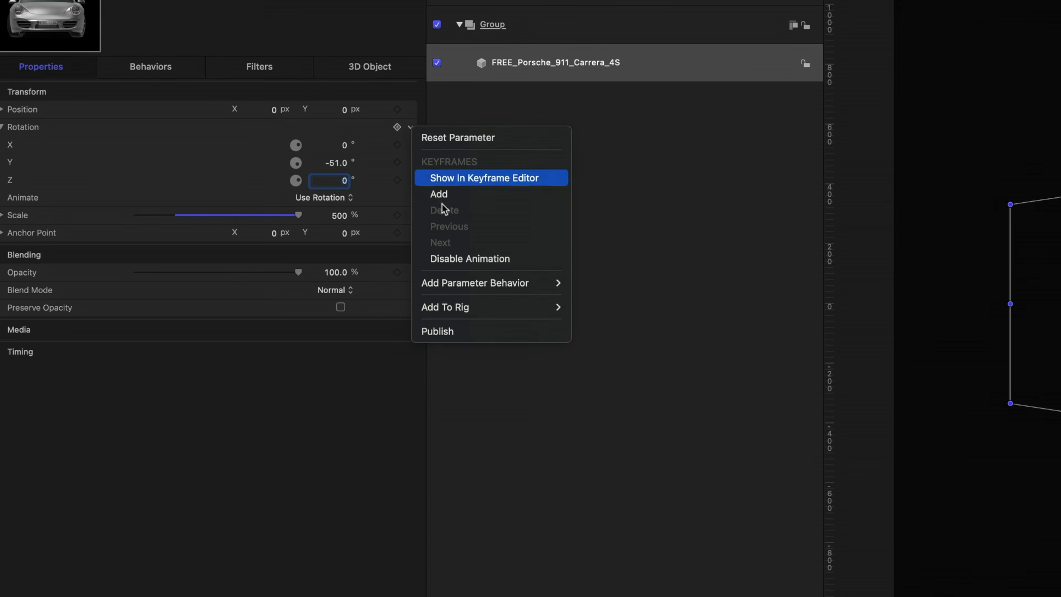
{"action": "left_click", "coordinate": [438, 331]}
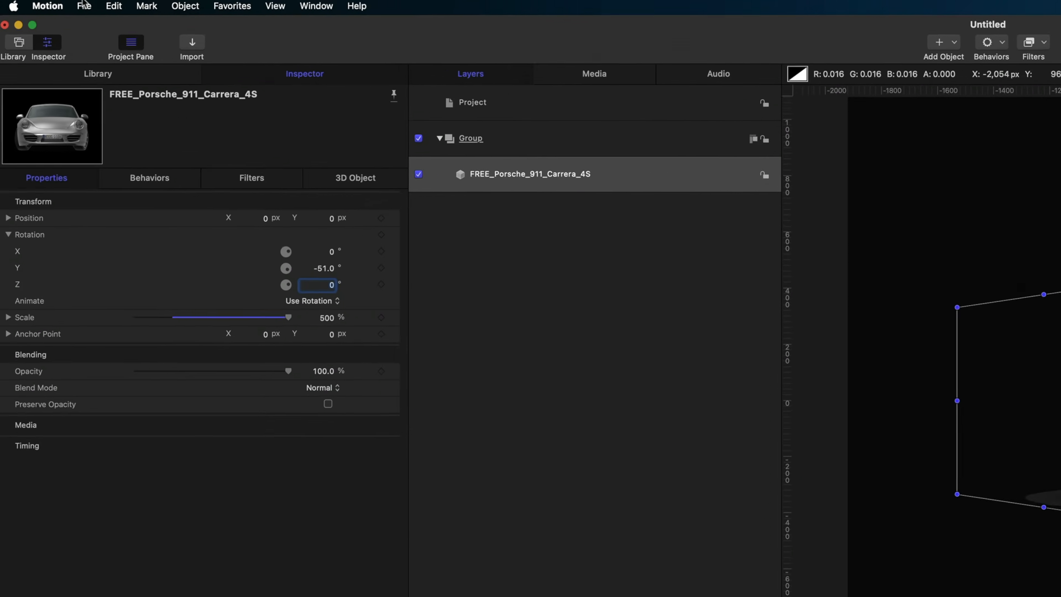
- Publish the project as a generator template named Porsche in a new category called 3D Models
{"action": "left_click", "coordinate": [48, 4]}
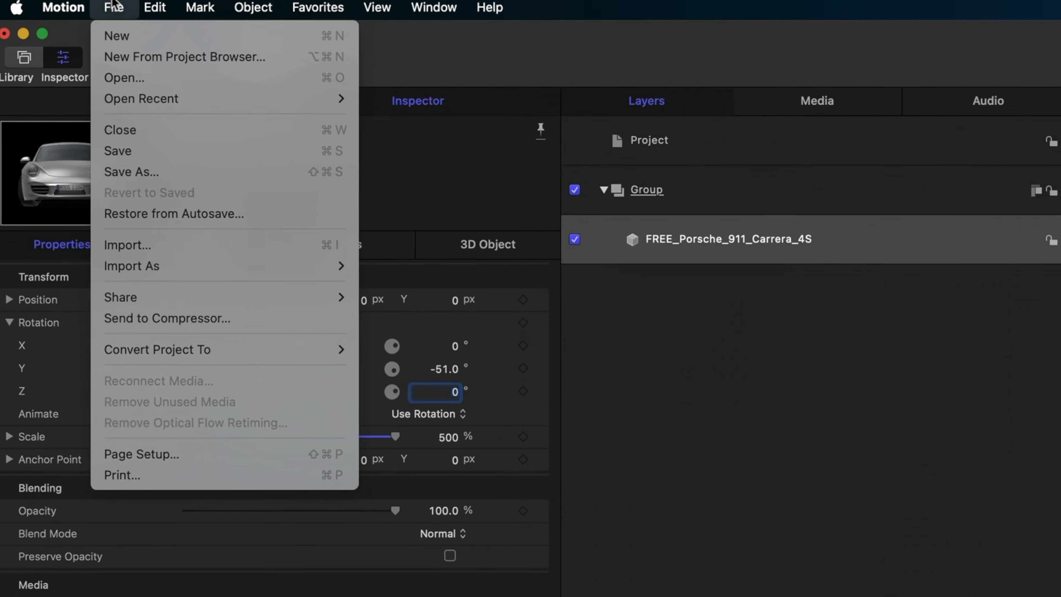
{"action": "left_click", "coordinate": [156, 187]}
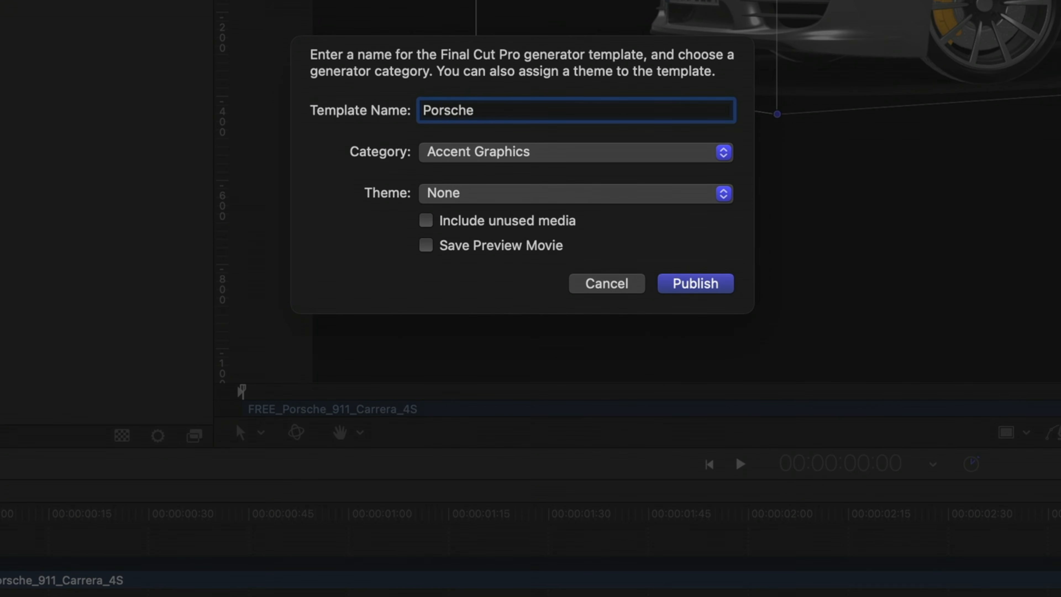
{"action": "left_click", "coordinate": [502, 152]}
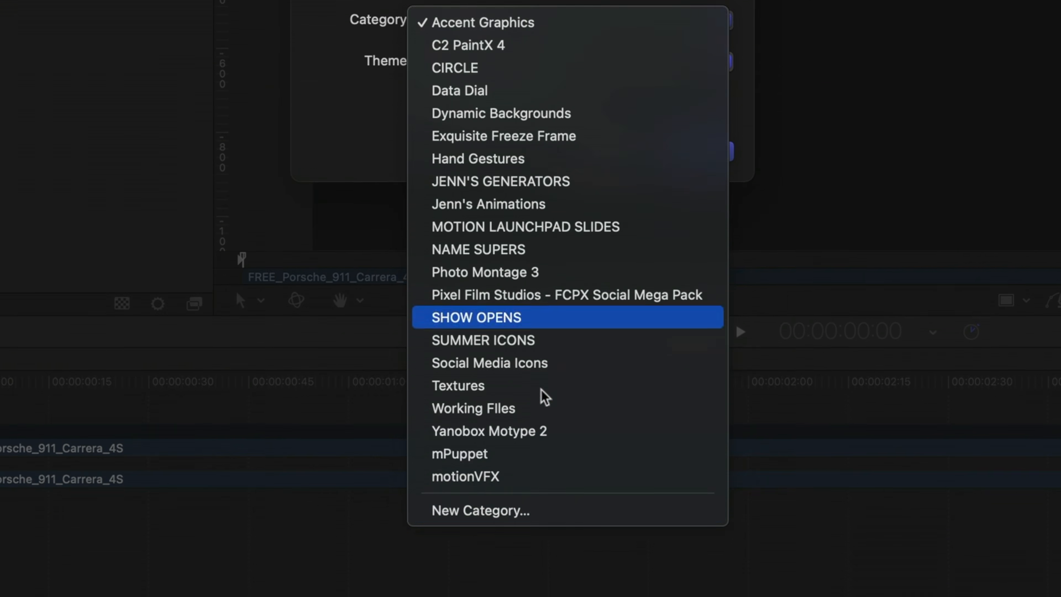
{"action": "left_click", "coordinate": [518, 442]}
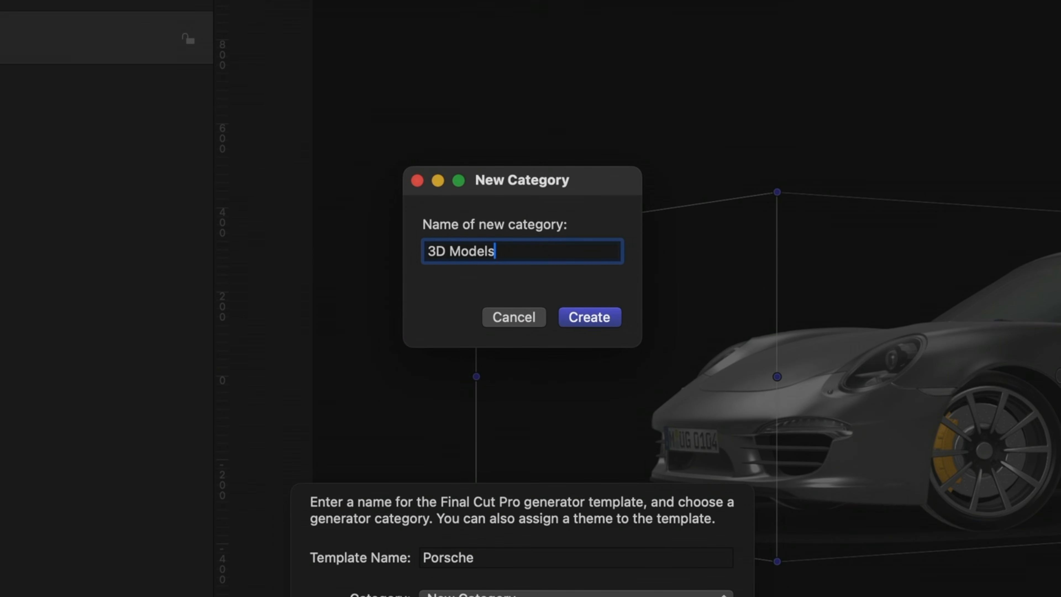
{"action": "left_click", "coordinate": [590, 318]}
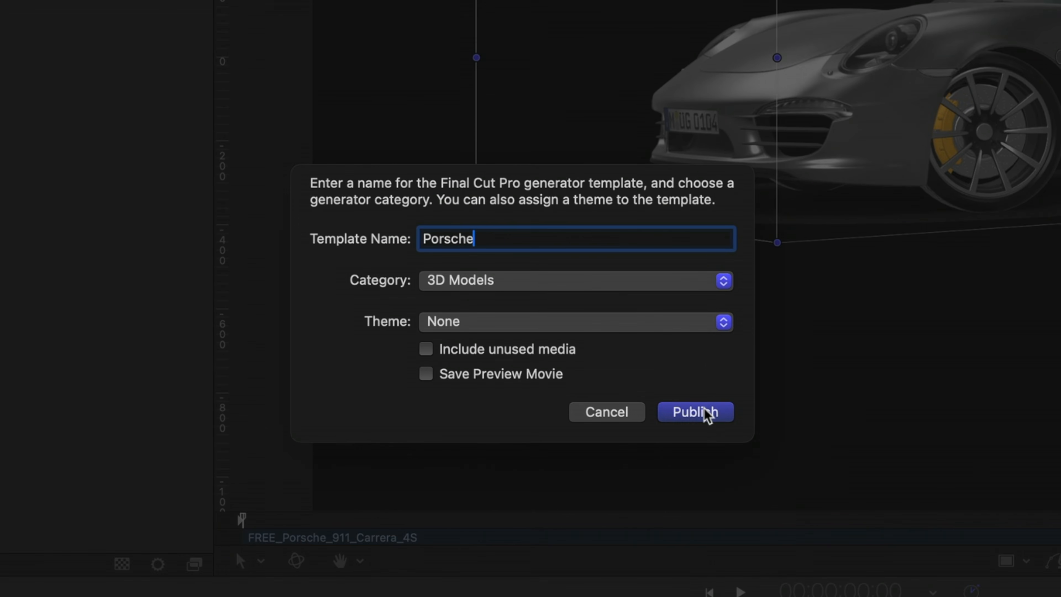
{"action": "left_click", "coordinate": [704, 410]}
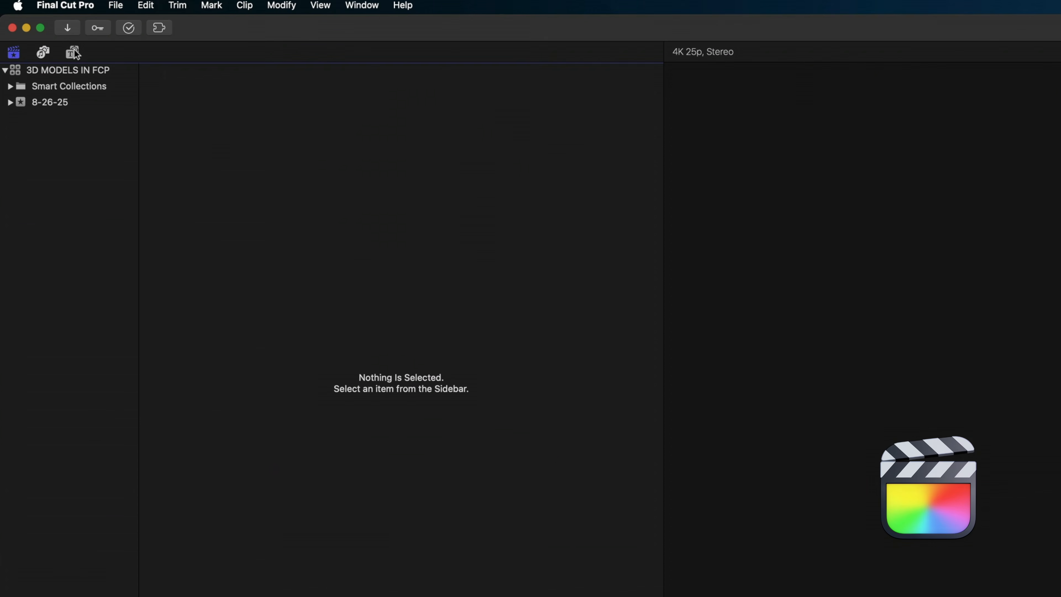
- In Final Cut Pro, find the Porsche generator in the 3D Models category and add it to the timeline
{"action": "left_click", "coordinate": [73, 52]}
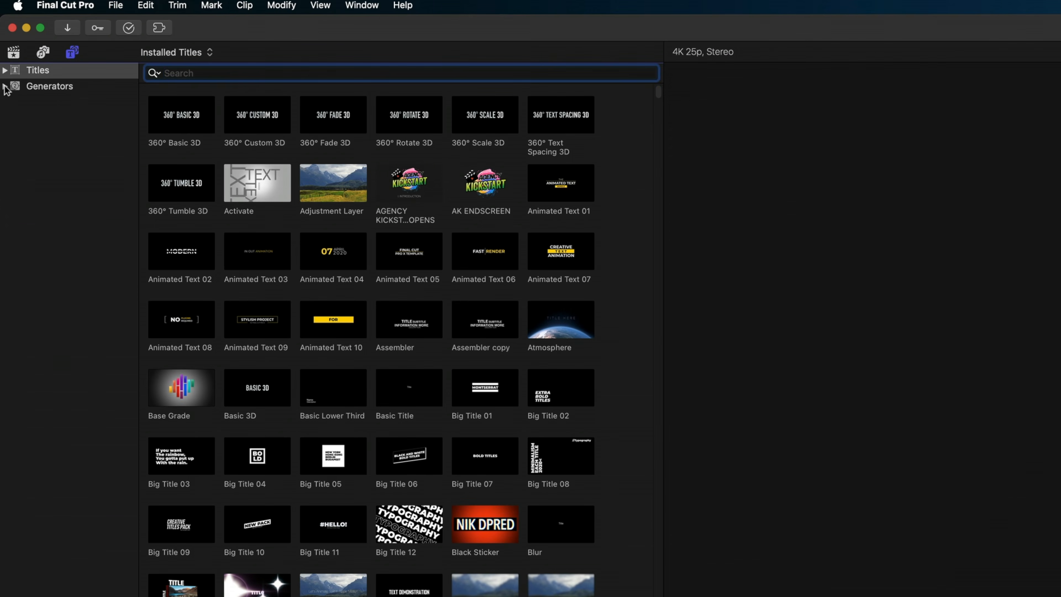
{"action": "left_click", "coordinate": [5, 86]}
{"action": "left_click", "coordinate": [45, 104]}
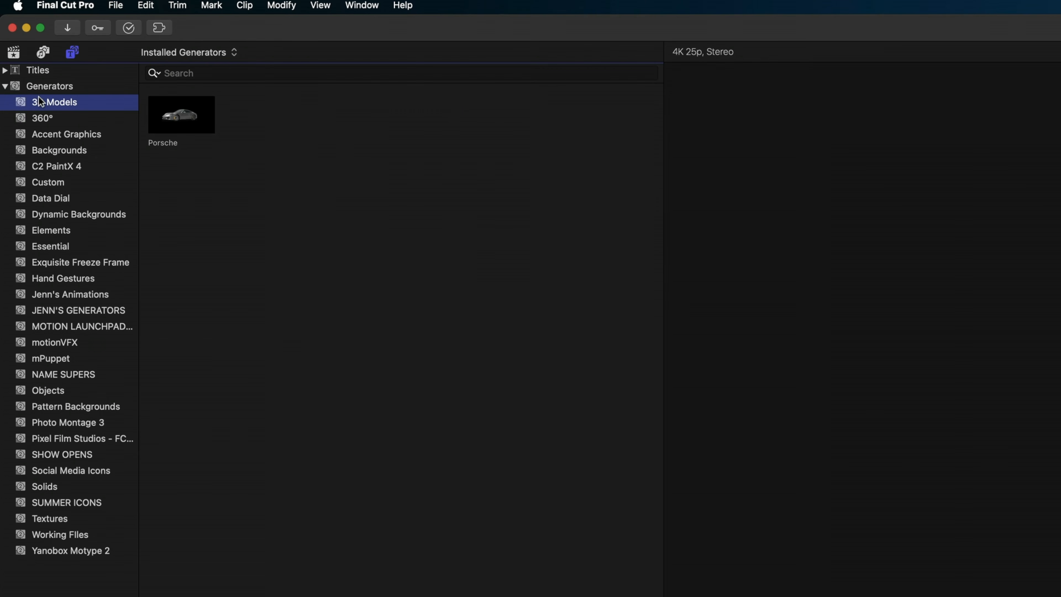
{"action": "left_click", "coordinate": [161, 125]}
{"action": "left_click_drag", "start_coordinate": [176, 122], "coordinate": [42, 494]}
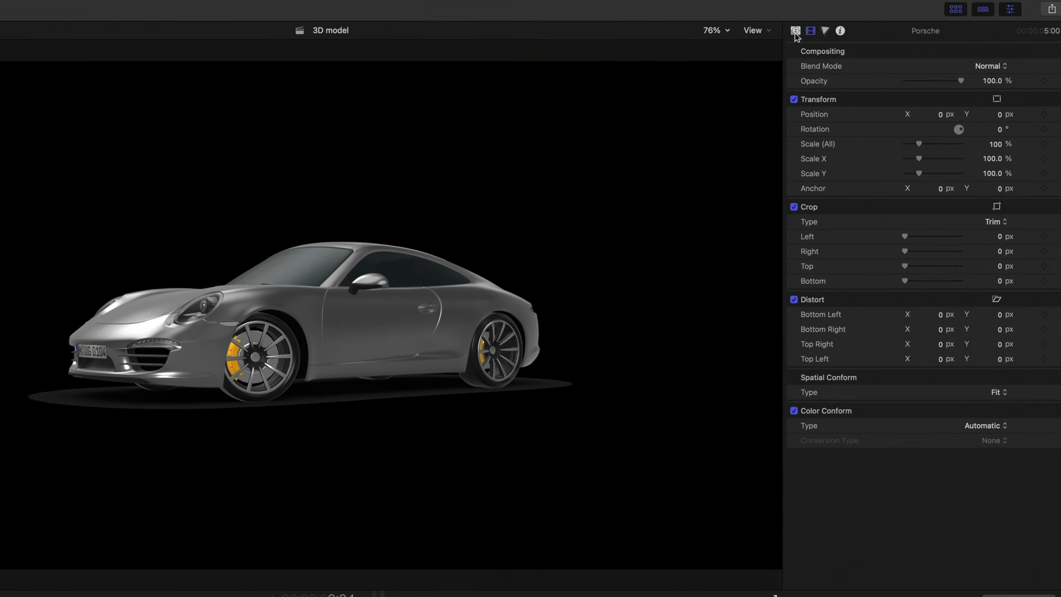
- Turn the Porsche clip to a side view by setting its published Y rotation to -446°
{"action": "left_click", "coordinate": [898, 30]}
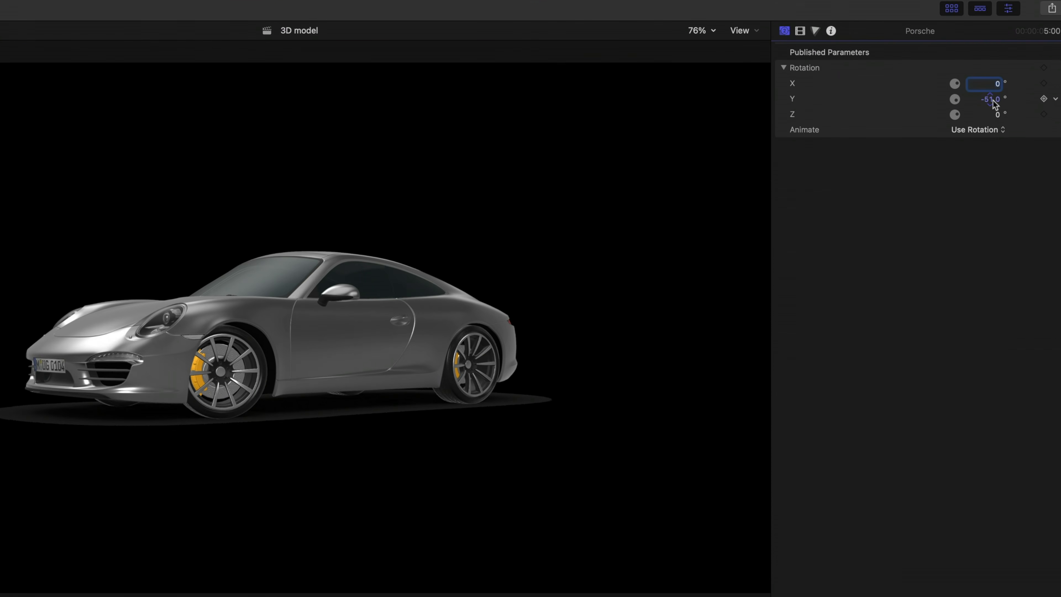
{"action": "mouse_move", "coordinate": [993, 104]}
{"action": "left_mouse_down"}
{"action": "mouse_move", "coordinate": [1044, 103]}
{"action": "mouse_move", "coordinate": [960, 103]}
{"action": "mouse_move", "coordinate": [989, 100]}
{"action": "left_mouse_up"}
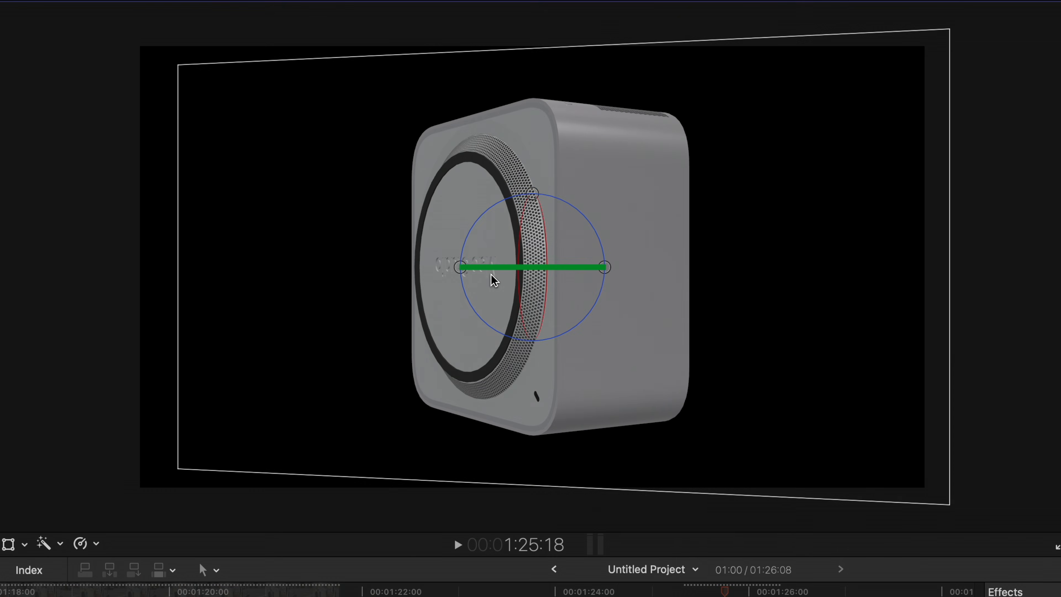
- Rotate the silver computer model in the viewer around several axes with its on-screen rotation controls
{"action": "left_click_drag", "start_coordinate": [467, 272], "coordinate": [458, 271]}
{"action": "left_click_drag", "start_coordinate": [532, 194], "coordinate": [536, 200]}
{"action": "mouse_move", "coordinate": [603, 266]}
{"action": "left_mouse_down"}
{"action": "mouse_move", "coordinate": [608, 283]}
{"action": "mouse_move", "coordinate": [609, 271]}
{"action": "left_mouse_up"}
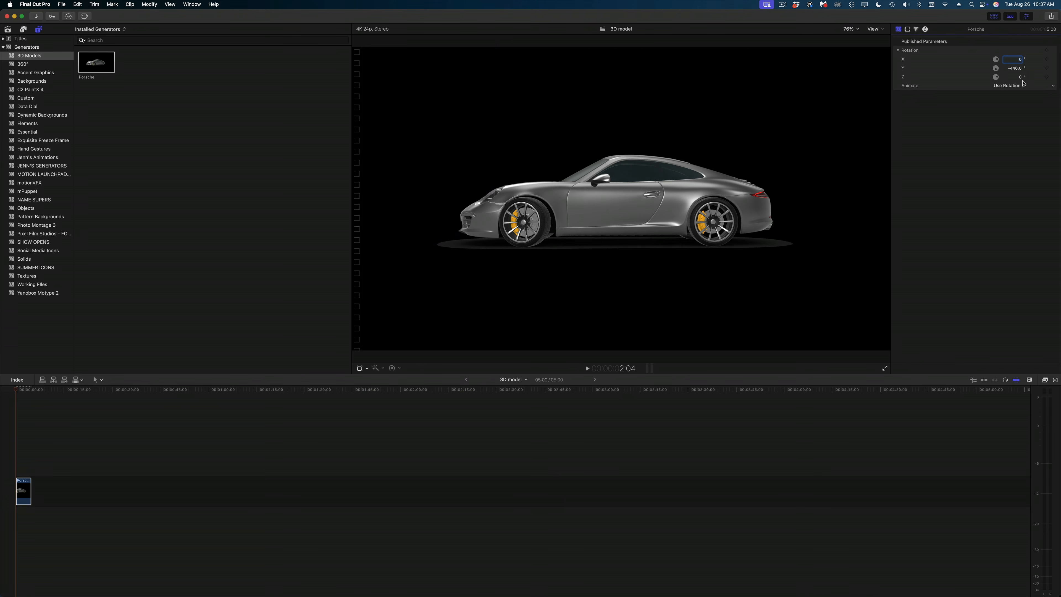
- Open the Porsche generator from the 3D Models category in Motion for editing
{"action": "left_click", "coordinate": [86, 62]}
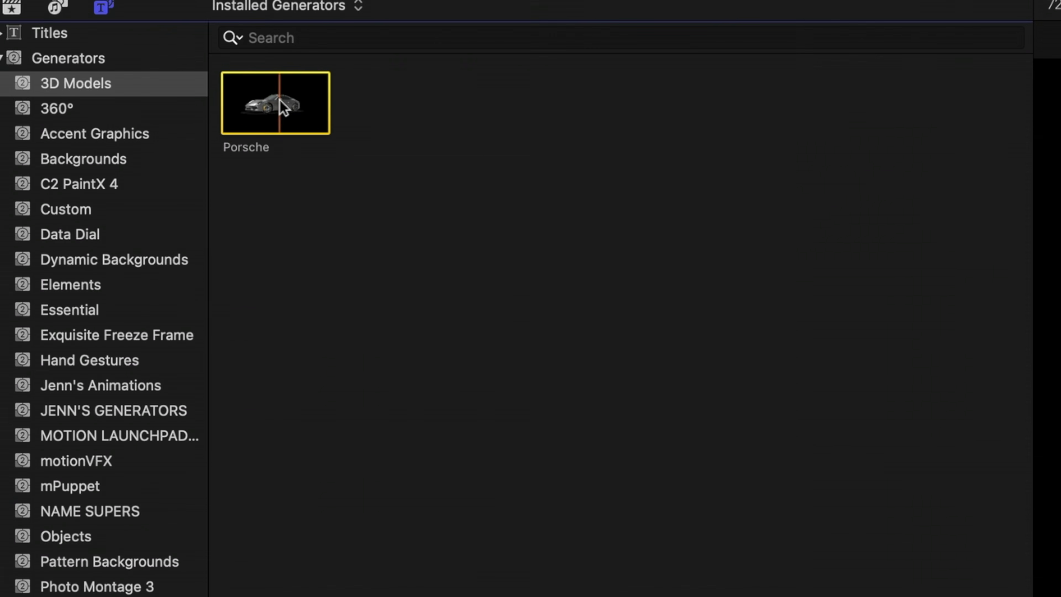
{"action": "right_click", "coordinate": [279, 100]}
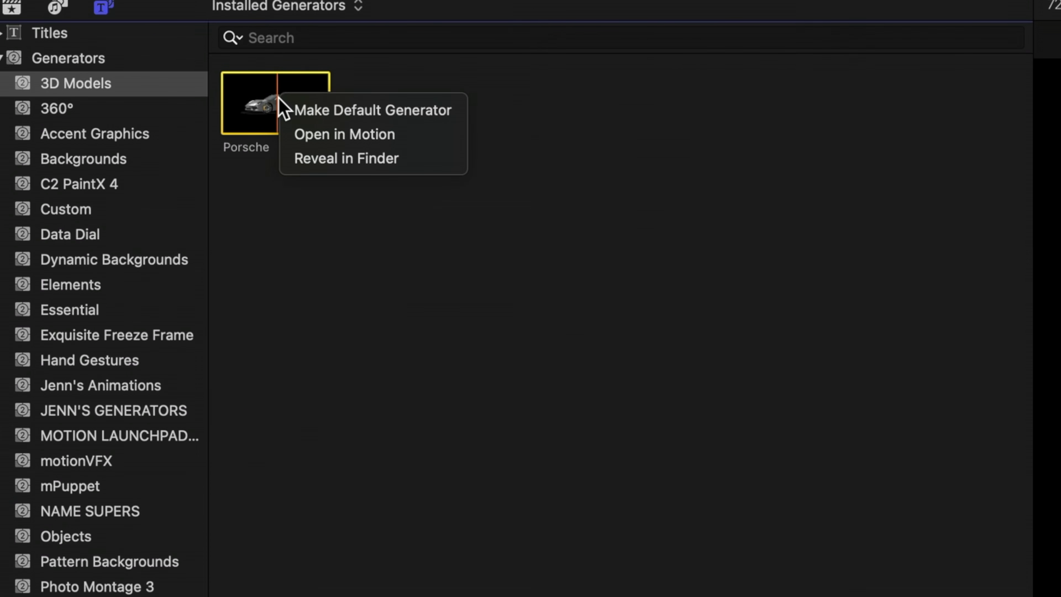
{"action": "left_click", "coordinate": [298, 136]}
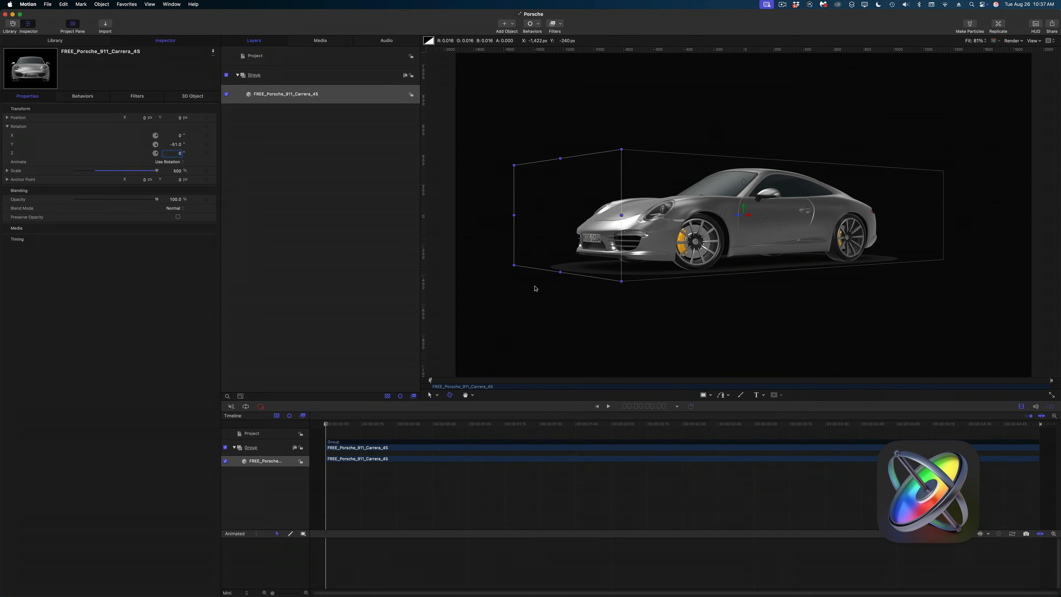
- Replace the Porsche model in the layers with the Used New Balance 574 Classic .usdz file from the Downloads folder
{"action": "left_click", "coordinate": [98, 578]}
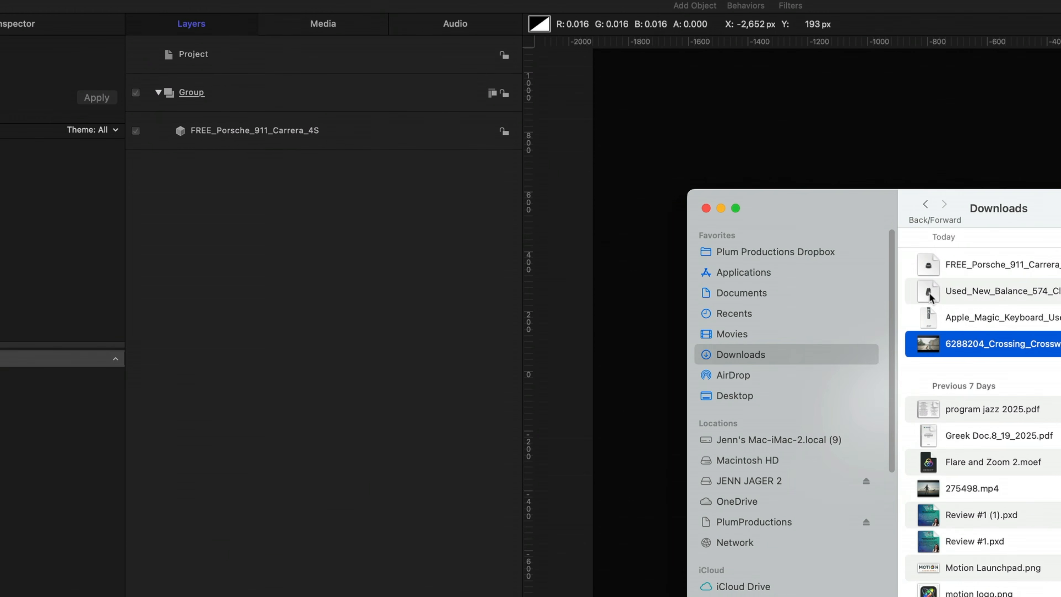
{"action": "left_click_drag", "start_coordinate": [929, 298], "coordinate": [329, 136]}
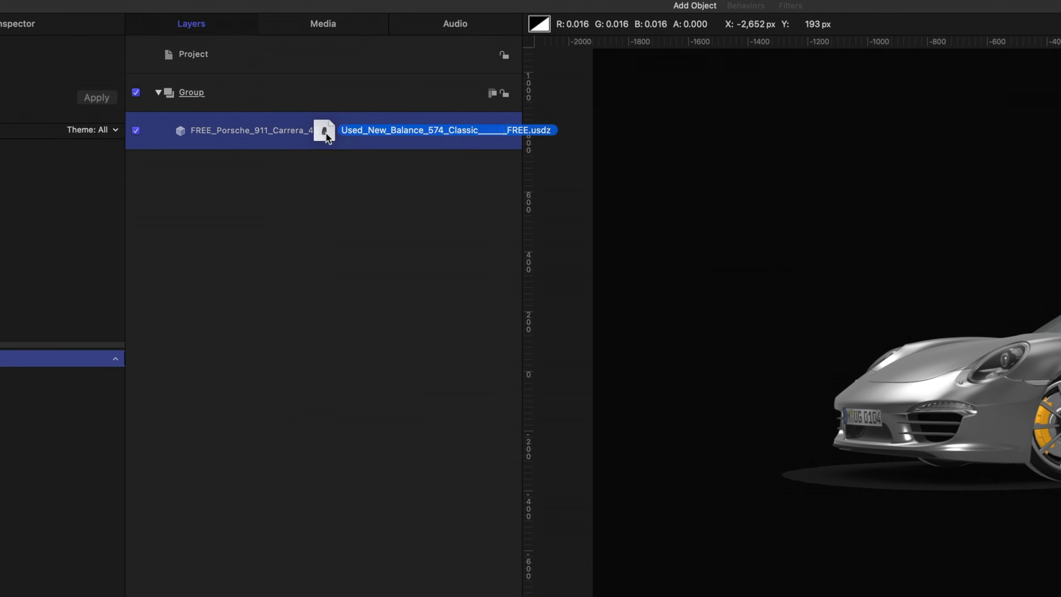
{"action": "left_click_drag", "start_coordinate": [328, 138], "coordinate": [327, 138]}
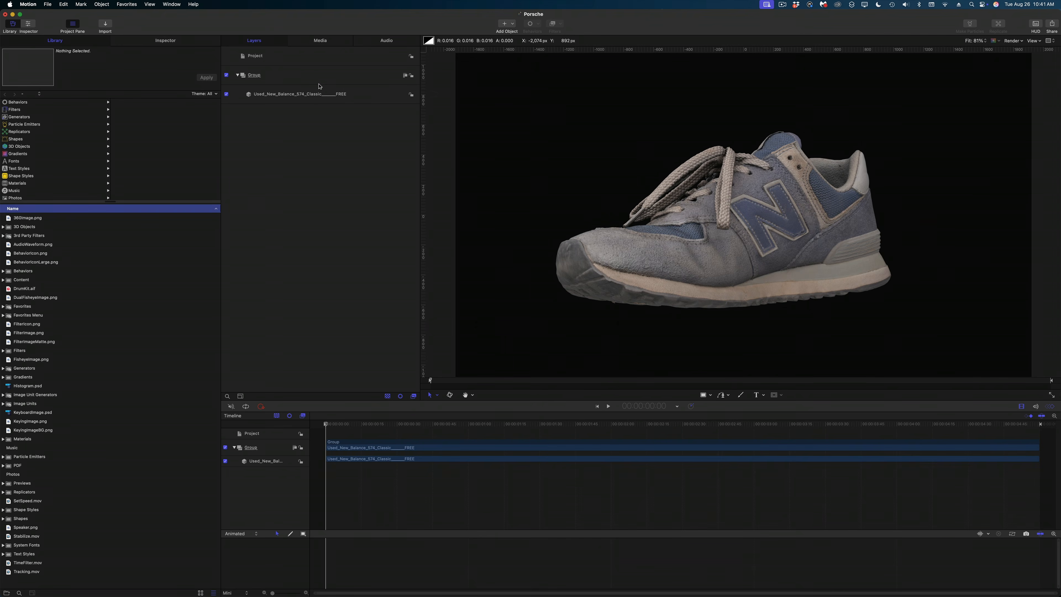
- Select the sneaker layer and check whether its Rotation parameter is still published
{"action": "left_click", "coordinate": [535, 424]}
{"action": "left_click", "coordinate": [303, 94]}
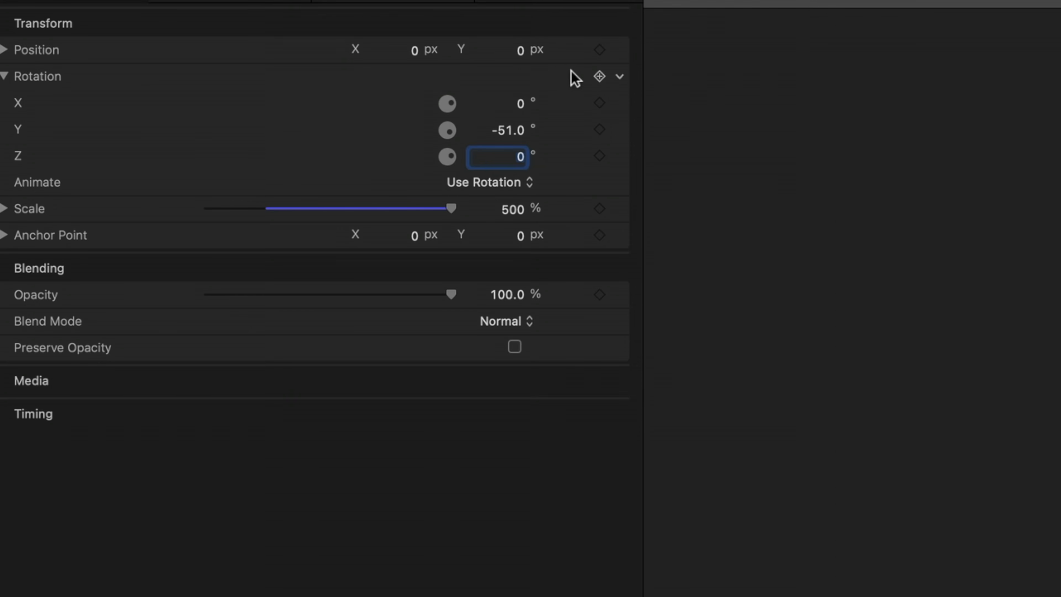
{"action": "left_click", "coordinate": [619, 78]}
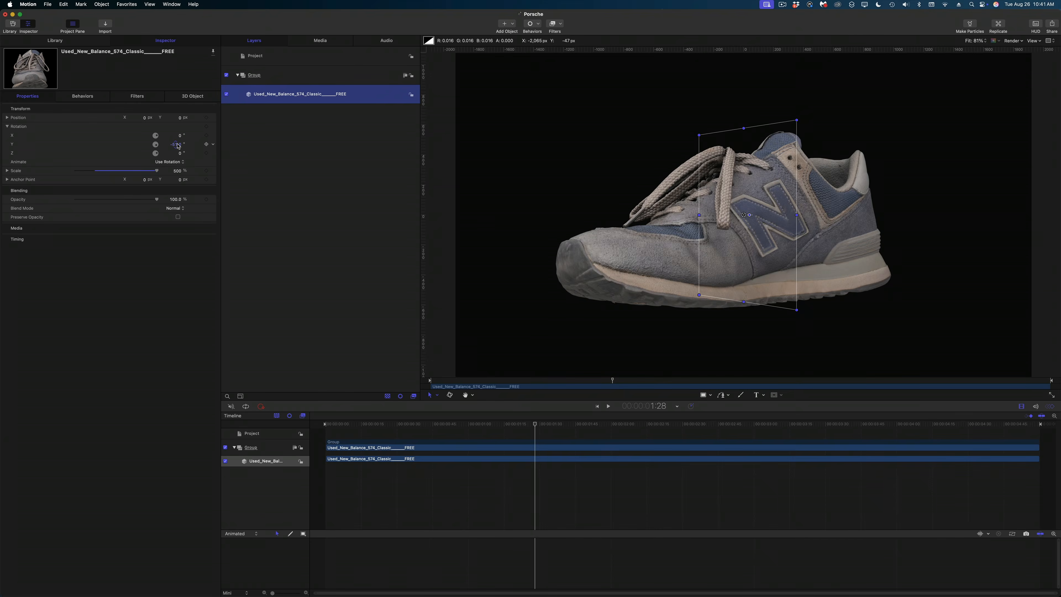
- Reset the sneaker's trial rotation, and set X rotation to 7.5°, Y rotation to -51.5° and scale to 400%
{"action": "left_click_drag", "start_coordinate": [179, 145], "coordinate": [179, 144]}
{"action": "left_click_drag", "start_coordinate": [179, 135], "coordinate": [177, 171]}
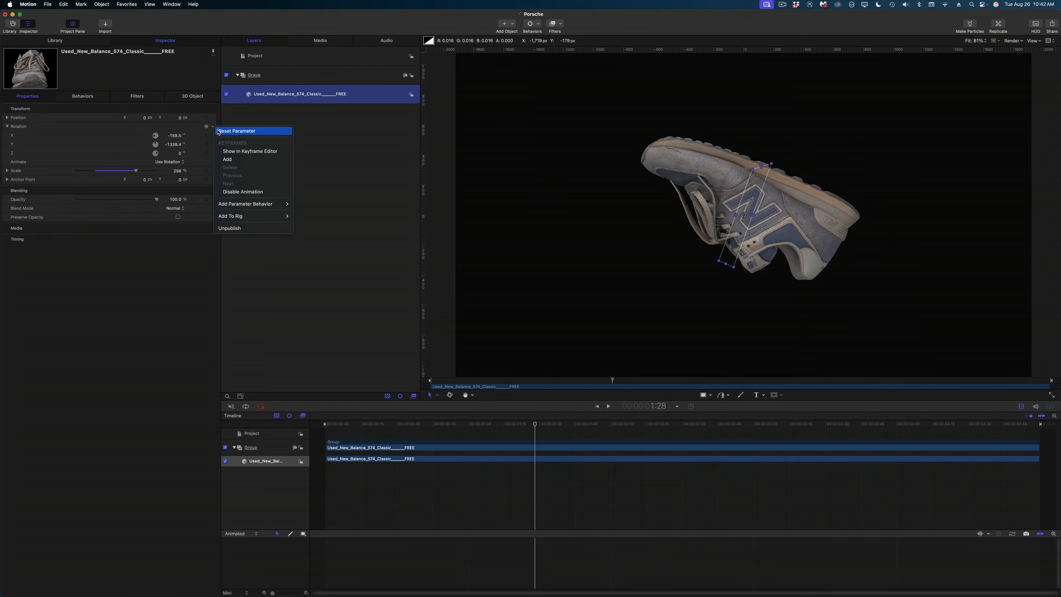
{"action": "left_click", "coordinate": [219, 131]}
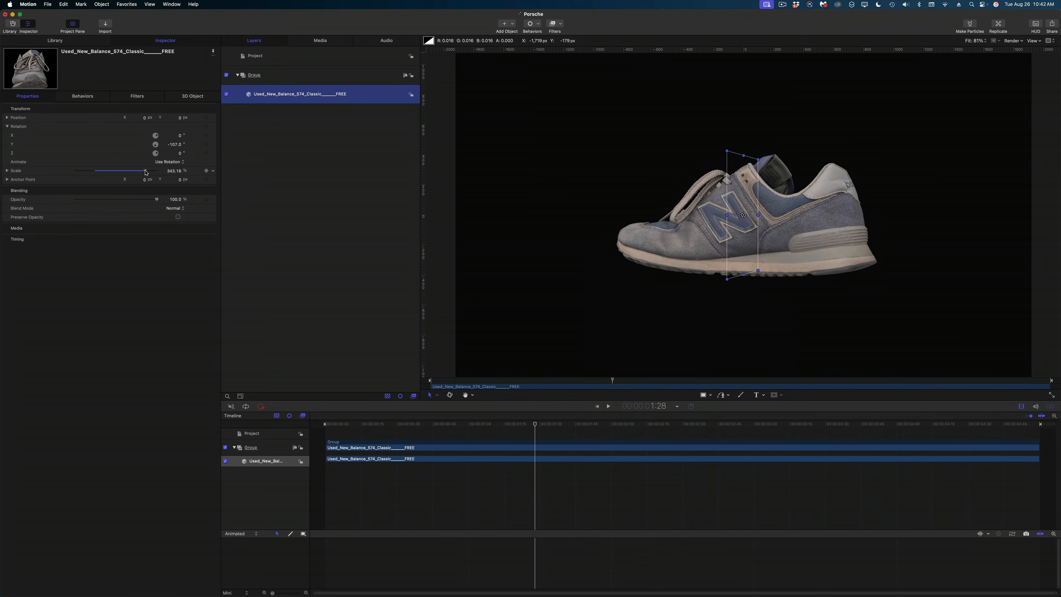
{"action": "mouse_move", "coordinate": [177, 146]}
{"action": "left_mouse_down"}
{"action": "mouse_move", "coordinate": [138, 146]}
{"action": "mouse_move", "coordinate": [173, 145]}
{"action": "mouse_move", "coordinate": [157, 171]}
{"action": "mouse_move", "coordinate": [178, 135]}
{"action": "mouse_move", "coordinate": [180, 148]}
{"action": "left_mouse_up"}
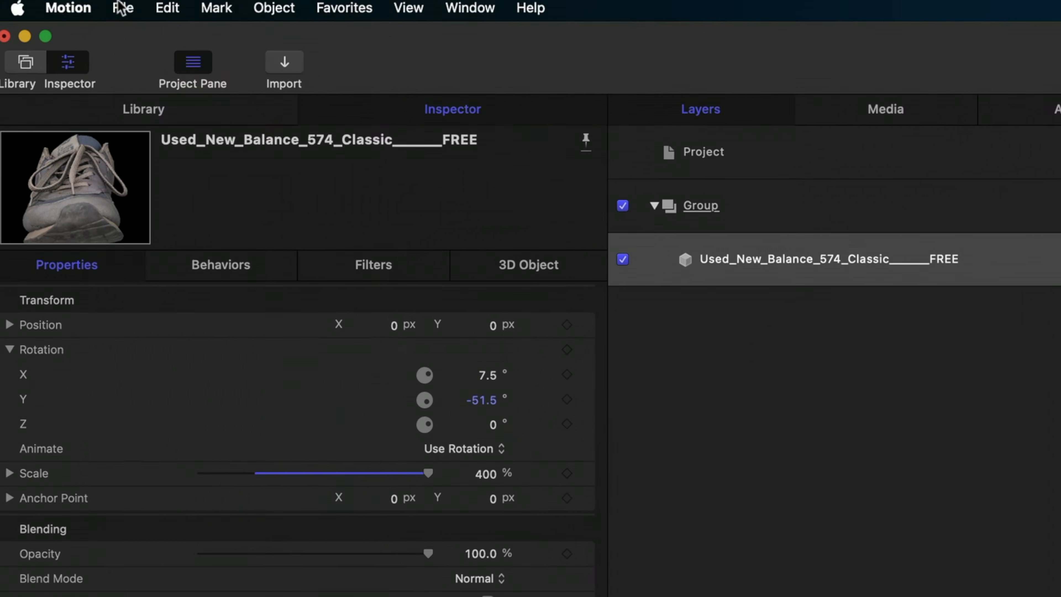
- Save the edited project as a new generator template named Sneaker in the 3D Models category
{"action": "left_click", "coordinate": [121, 7]}
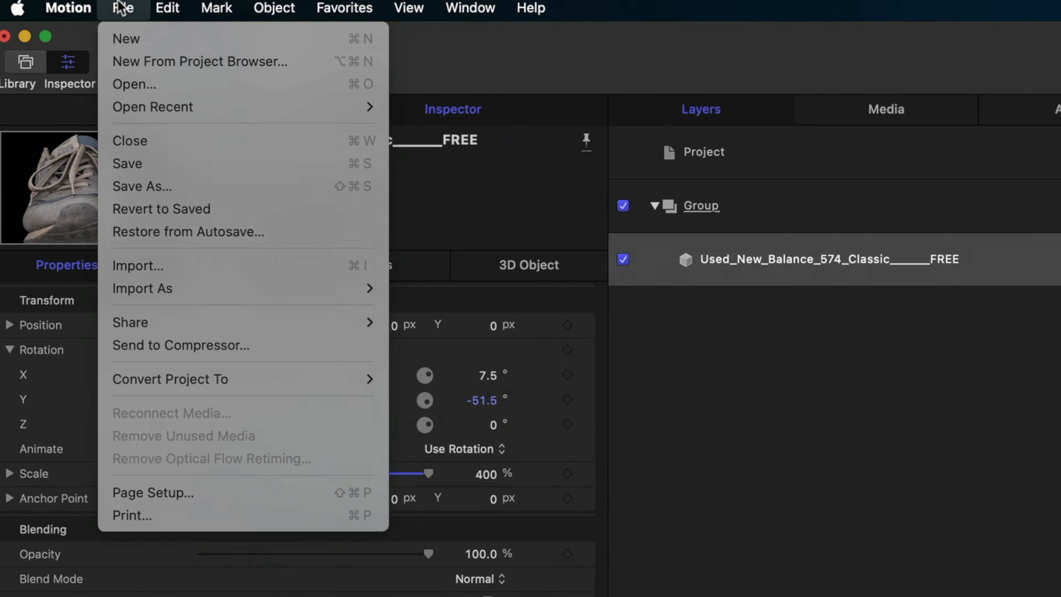
{"action": "left_click", "coordinate": [142, 186]}
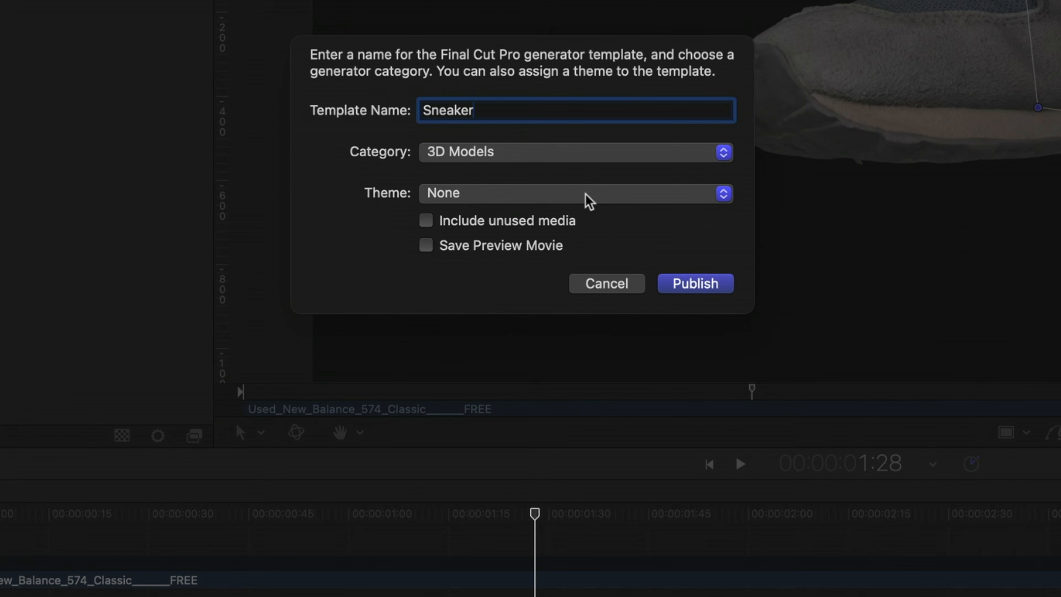
{"action": "left_click", "coordinate": [689, 286]}
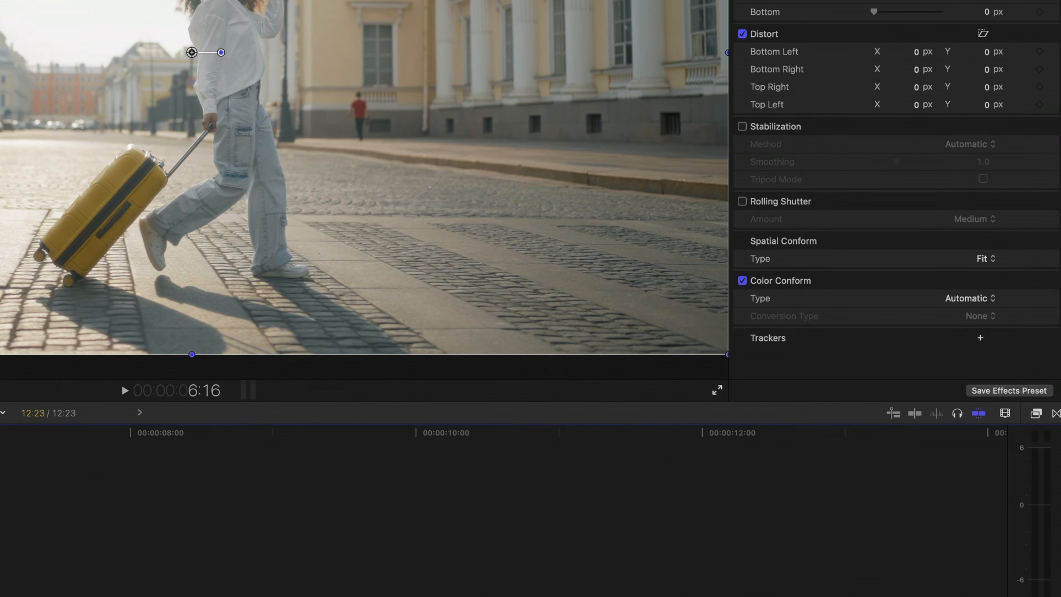
- In Final Cut Pro, place an object tracker over the yellow building's columns in the crosswalk clip and analyze it
{"action": "left_click_drag", "start_coordinate": [239, 68], "coordinate": [764, 165]}
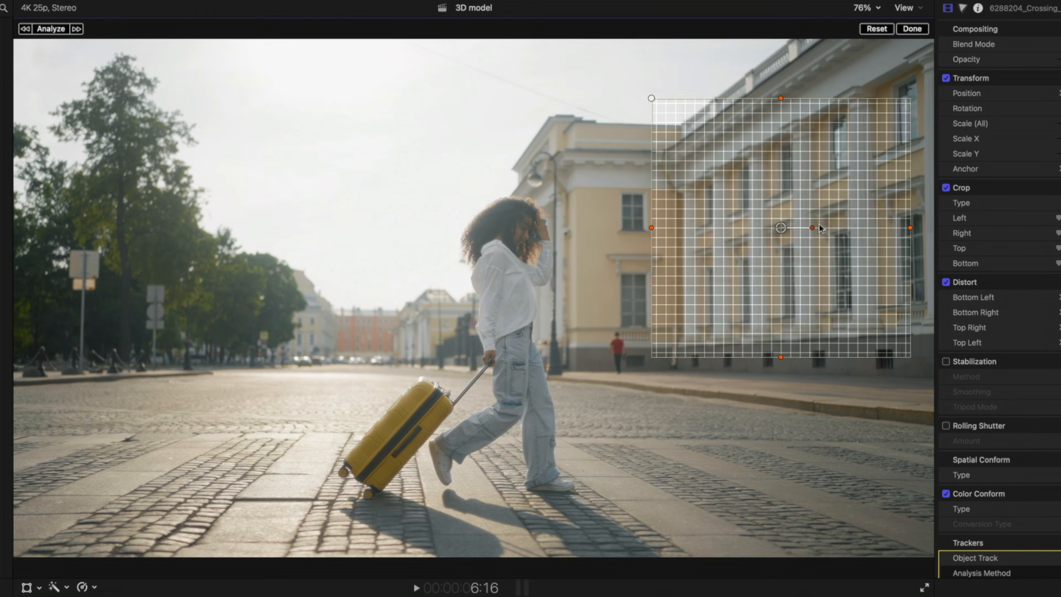
{"action": "left_click_drag", "start_coordinate": [820, 228], "coordinate": [822, 227]}
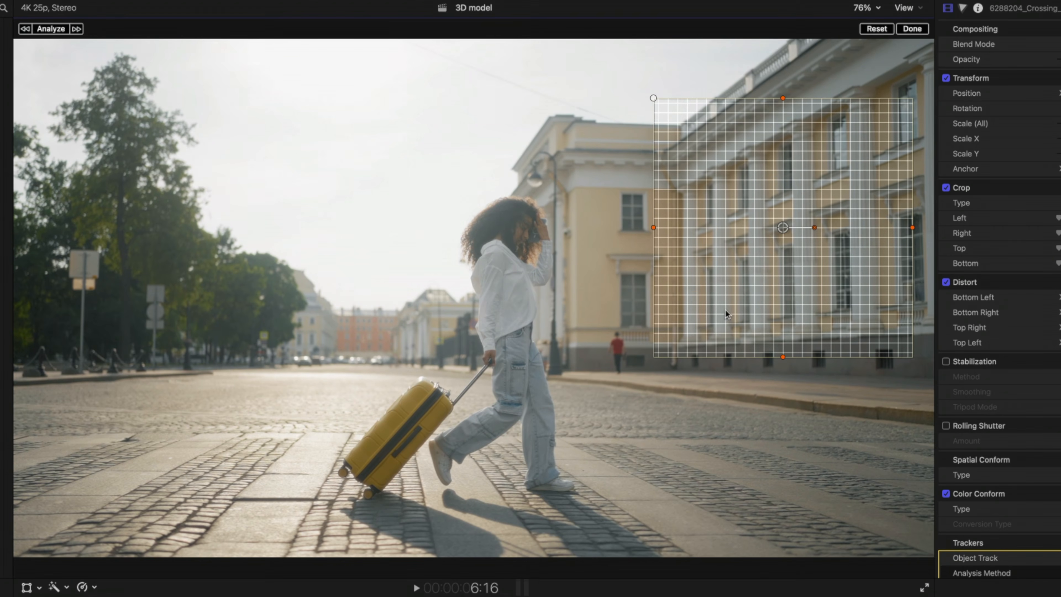
{"action": "left_click", "coordinate": [54, 29]}
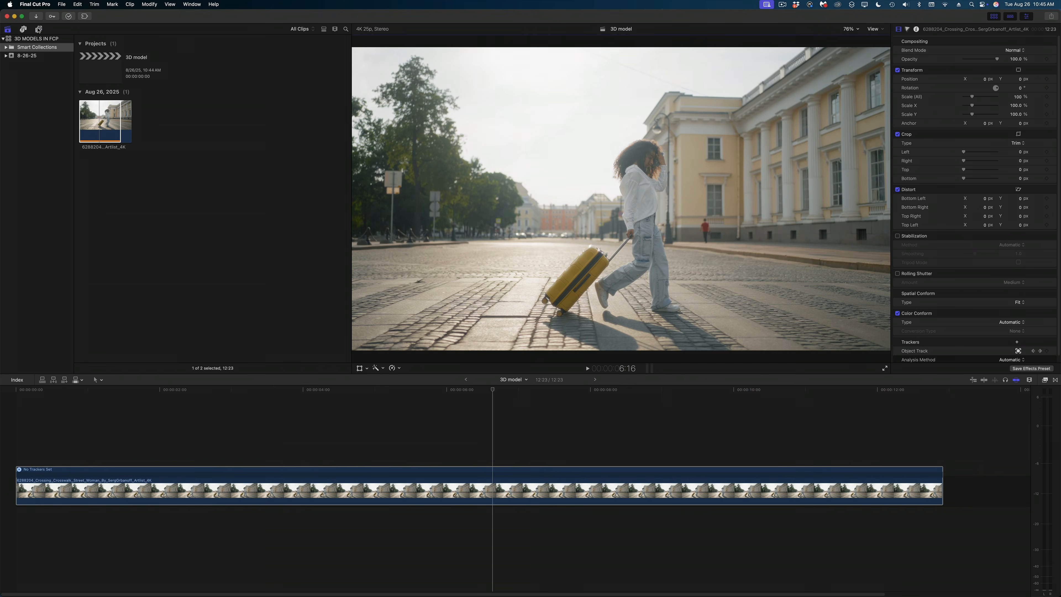
- Add the Porsche generator above the start of the crosswalk clip and extend it to the clip's full length
{"action": "left_click", "coordinate": [39, 29]}
{"action": "left_click", "coordinate": [96, 63]}
{"action": "left_click_drag", "start_coordinate": [96, 63], "coordinate": [186, 447]}
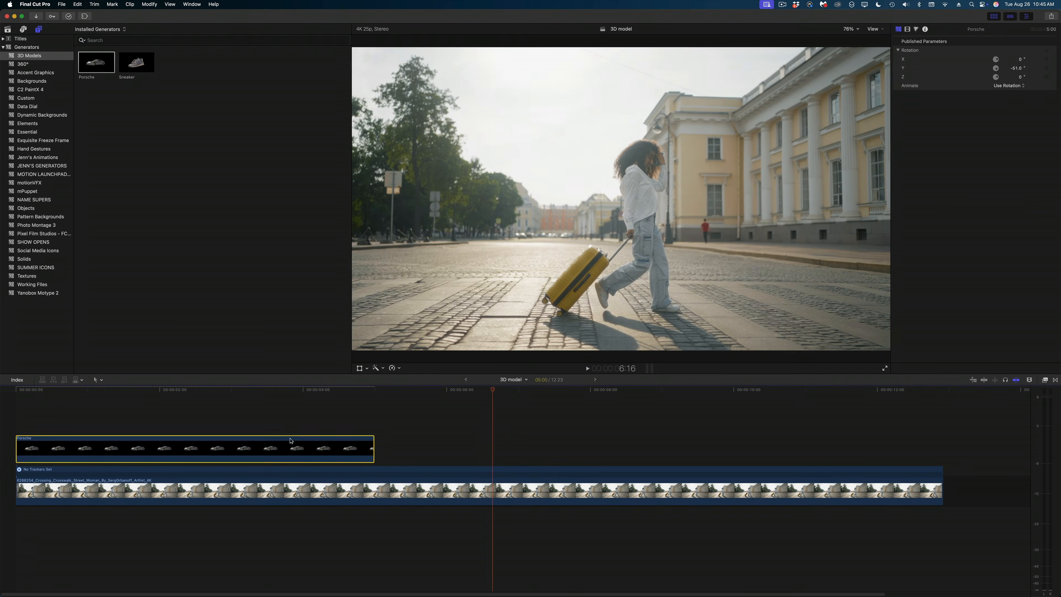
{"action": "left_click_drag", "start_coordinate": [373, 447], "coordinate": [939, 429]}
- Set the Porsche's published Y rotation to 22° and move the car to about X 586.3 px, Y -145.7 px
{"action": "left_click_drag", "start_coordinate": [1019, 71], "coordinate": [1042, 71]}
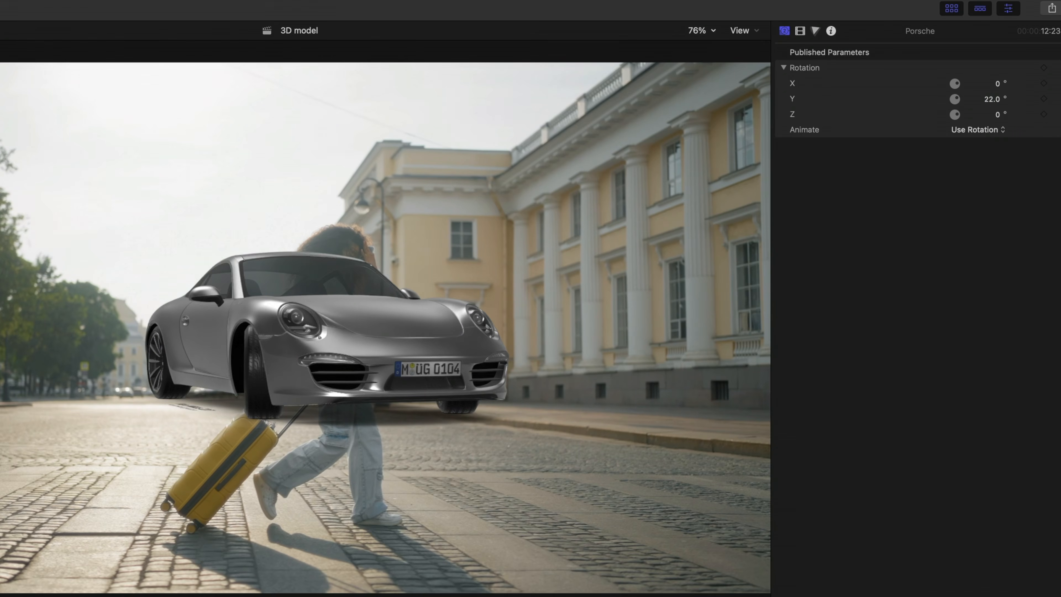
{"action": "key", "text": "shift+t"}
{"action": "left_click_drag", "start_coordinate": [120, 346], "coordinate": [264, 376]}
- Scale the Porsche to 51% and place it on the street behind the woman at X 597.4 px, Y -229.2 px
{"action": "left_click", "coordinate": [800, 31]}
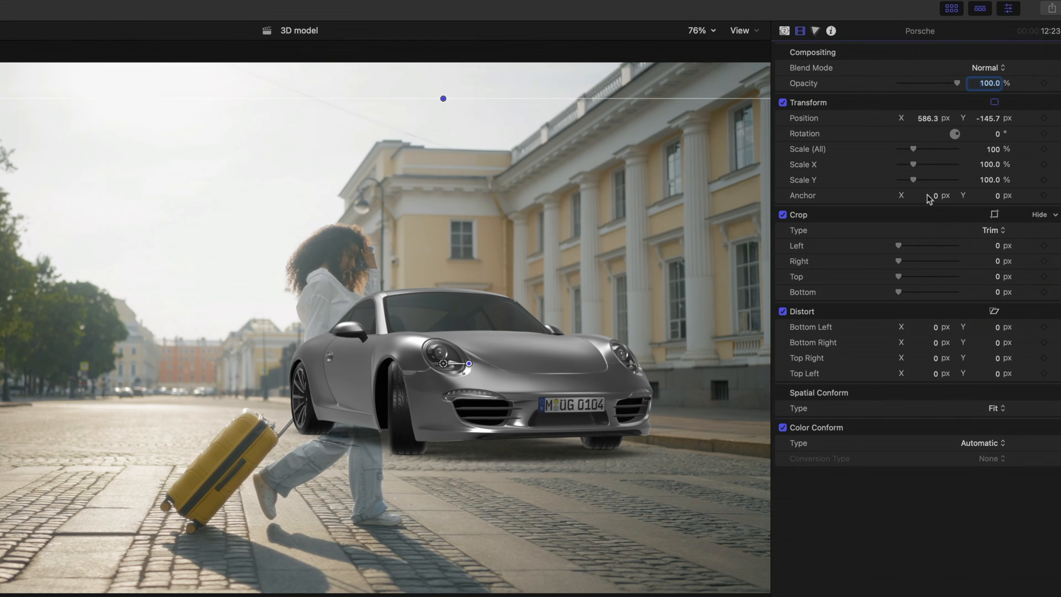
{"action": "left_click_drag", "start_coordinate": [913, 149], "coordinate": [909, 150]}
{"action": "left_click_drag", "start_coordinate": [477, 365], "coordinate": [484, 377]}
{"action": "left_click_drag", "start_coordinate": [908, 149], "coordinate": [906, 150]}
{"action": "left_click_drag", "start_coordinate": [564, 385], "coordinate": [561, 389]}
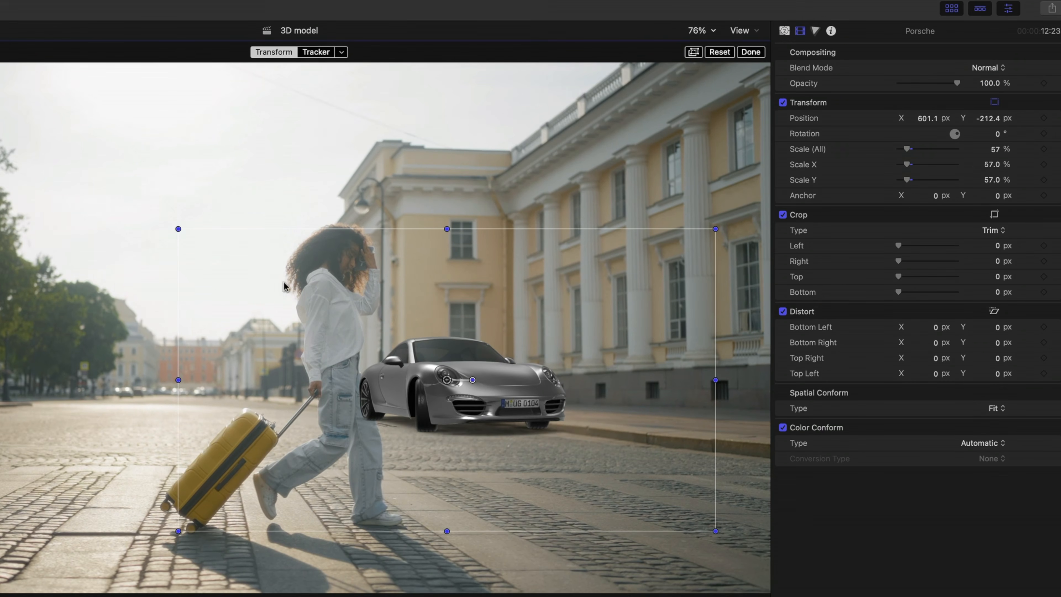
{"action": "left_click_drag", "start_coordinate": [460, 386], "coordinate": [461, 387]}
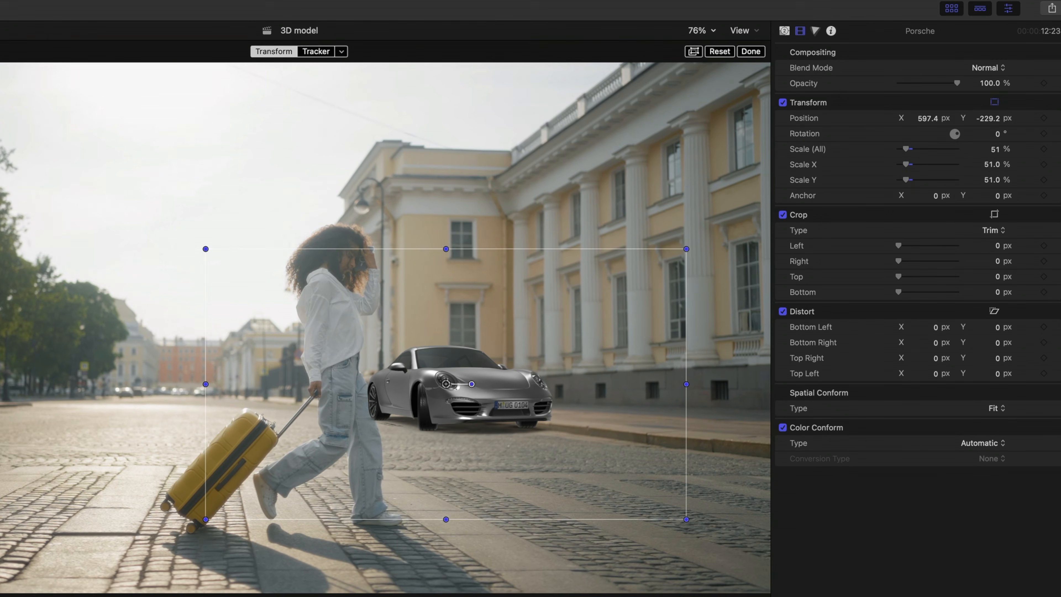
- Attach the Porsche's transform to the crosswalk clip's object track and adjust which properties follow the tracker
{"action": "key", "text": "shift+t"}
{"action": "key", "text": "shift+t"}
{"action": "left_click", "coordinate": [342, 53]}
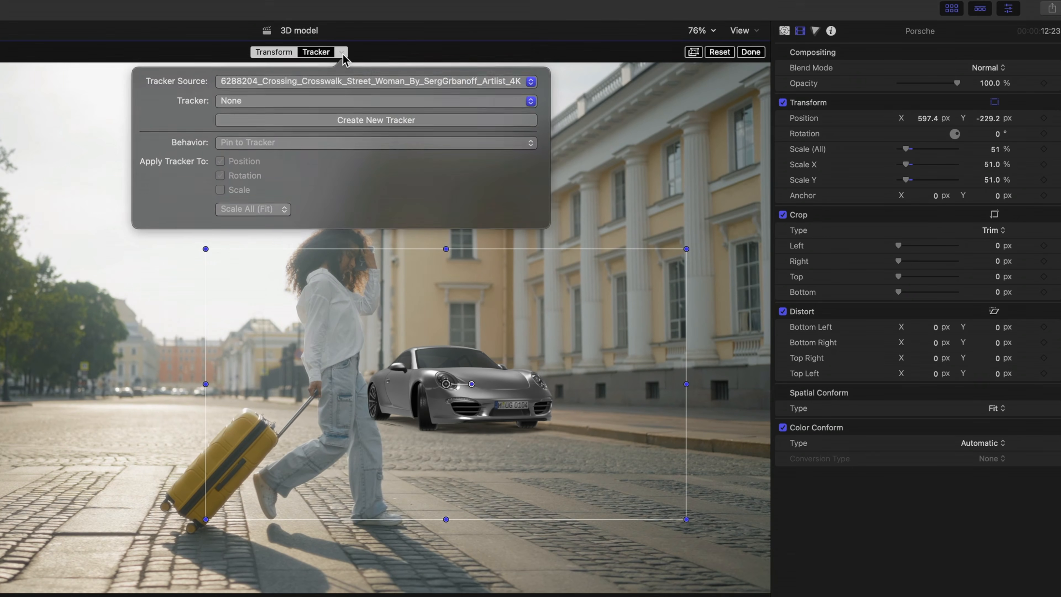
{"action": "left_click", "coordinate": [343, 100]}
{"action": "left_click", "coordinate": [344, 113]}
{"action": "left_click", "coordinate": [223, 172]}
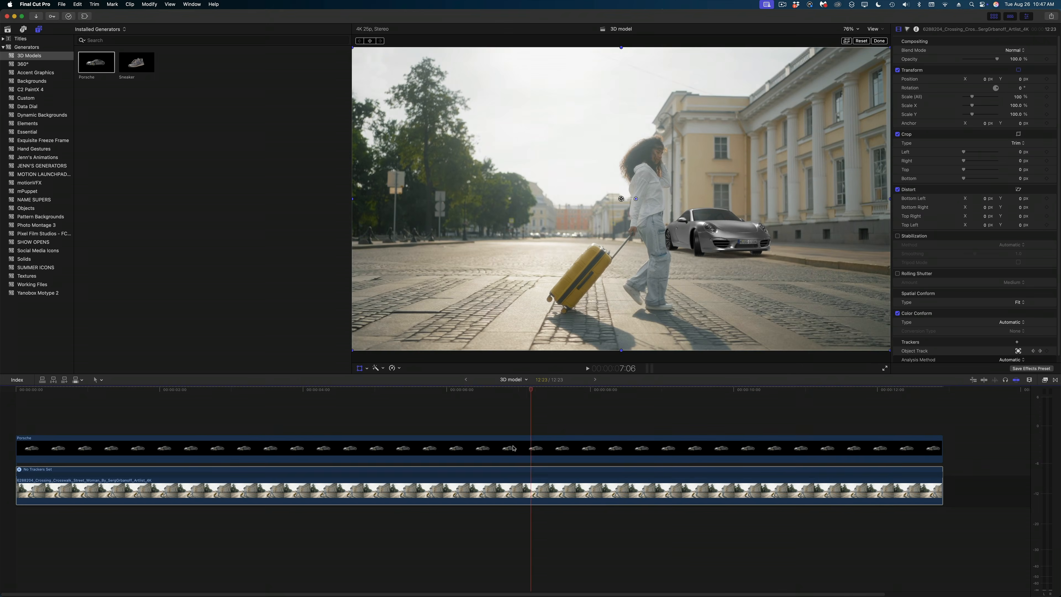
- Keyframe the Porsche's position at X -692.2 px, Y -523.5 px on the first frame and X -859.1 px, Y -534.9 px on the last
{"action": "left_click_drag", "start_coordinate": [343, 448], "coordinate": [3, 421]}
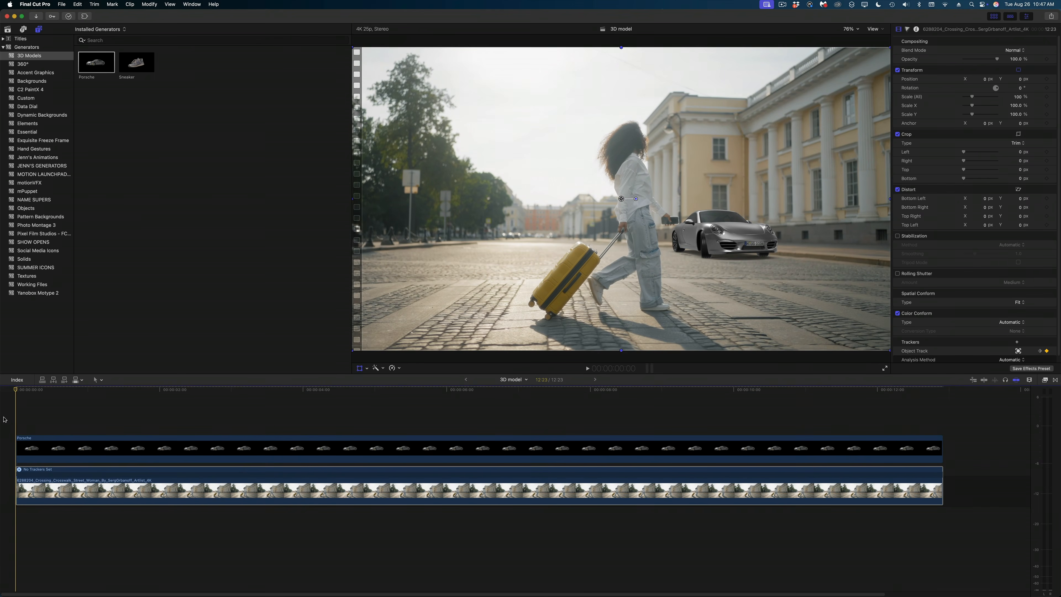
{"action": "left_click", "coordinate": [29, 441]}
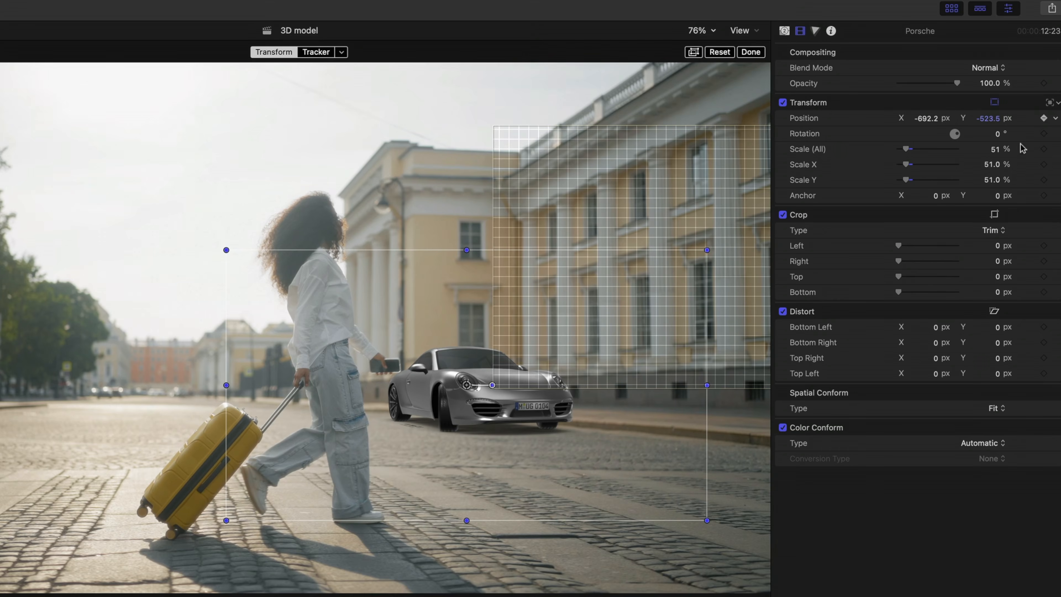
{"action": "left_click", "coordinate": [1046, 79]}
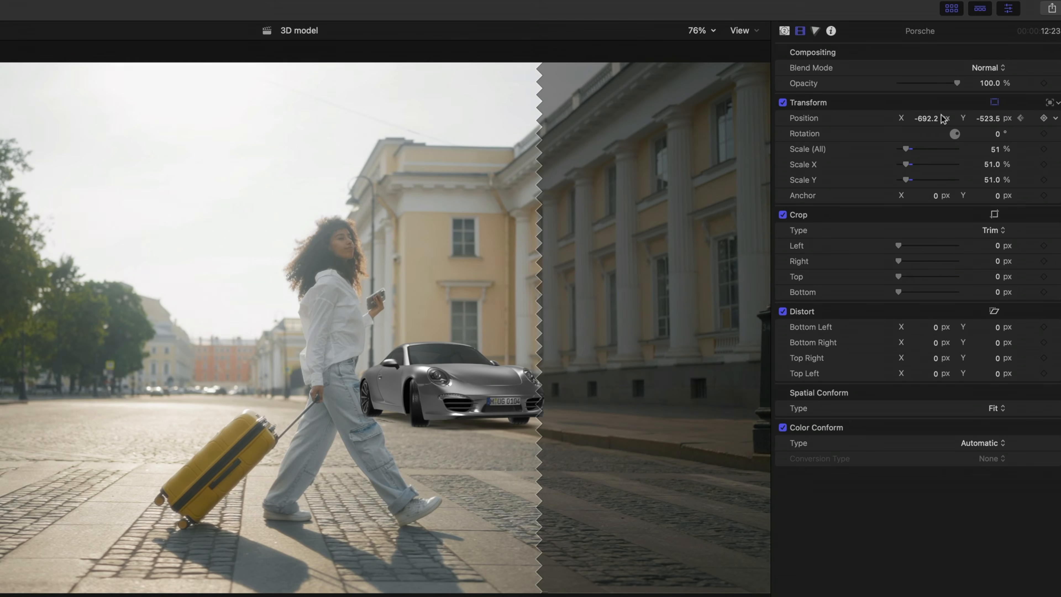
{"action": "left_click_drag", "start_coordinate": [982, 79], "coordinate": [978, 79]}
{"action": "left_click_drag", "start_coordinate": [988, 119], "coordinate": [990, 120]}
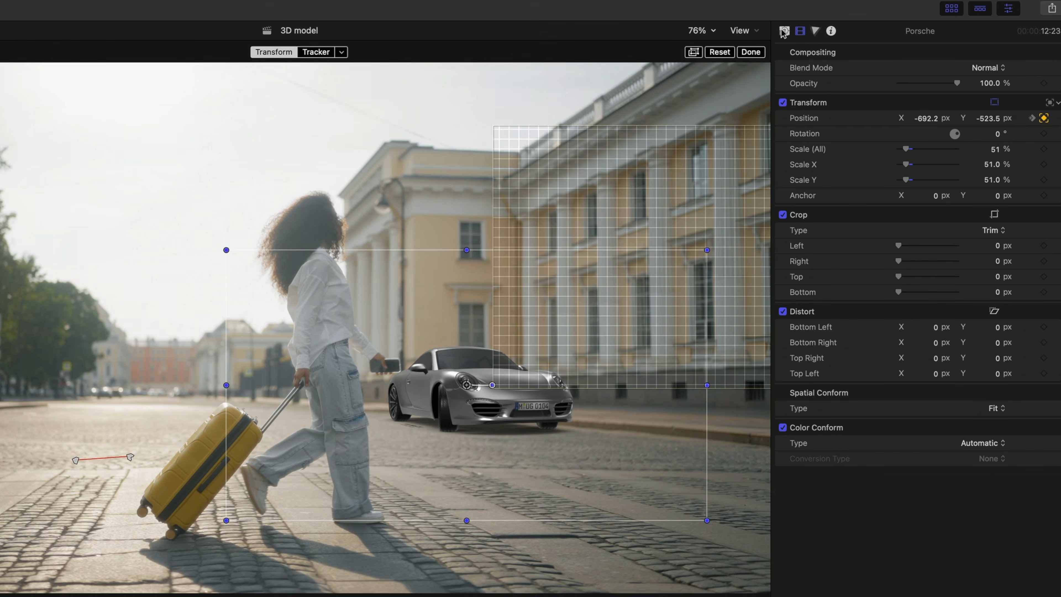
- Keyframe the Porsche's Y rotation at 22° on the first frame, turn it slightly toward the camera on the last, and fine-tune its end position
{"action": "left_click", "coordinate": [784, 31]}
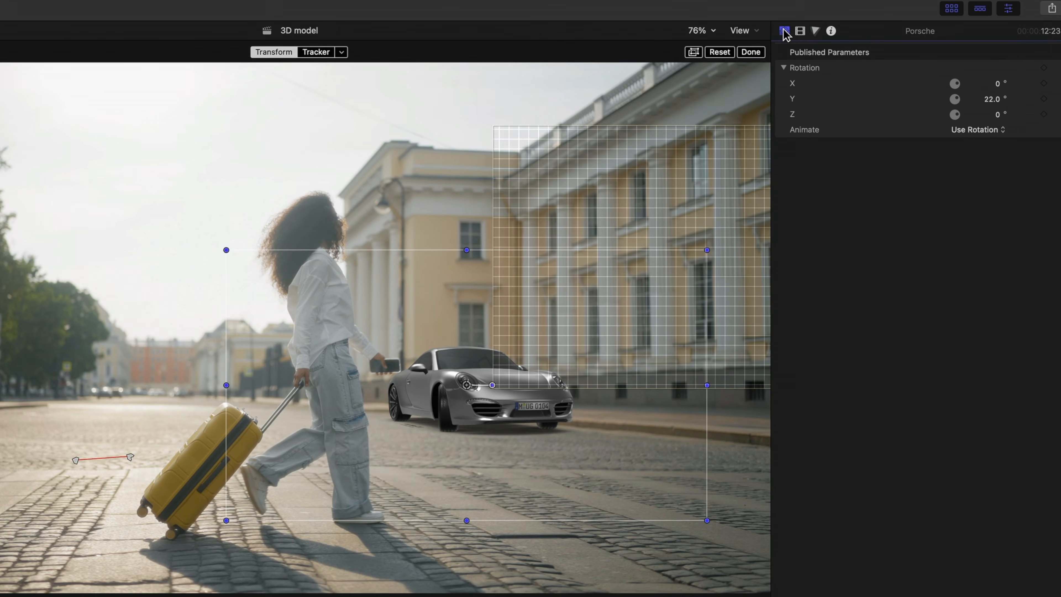
{"action": "left_click", "coordinate": [972, 84]}
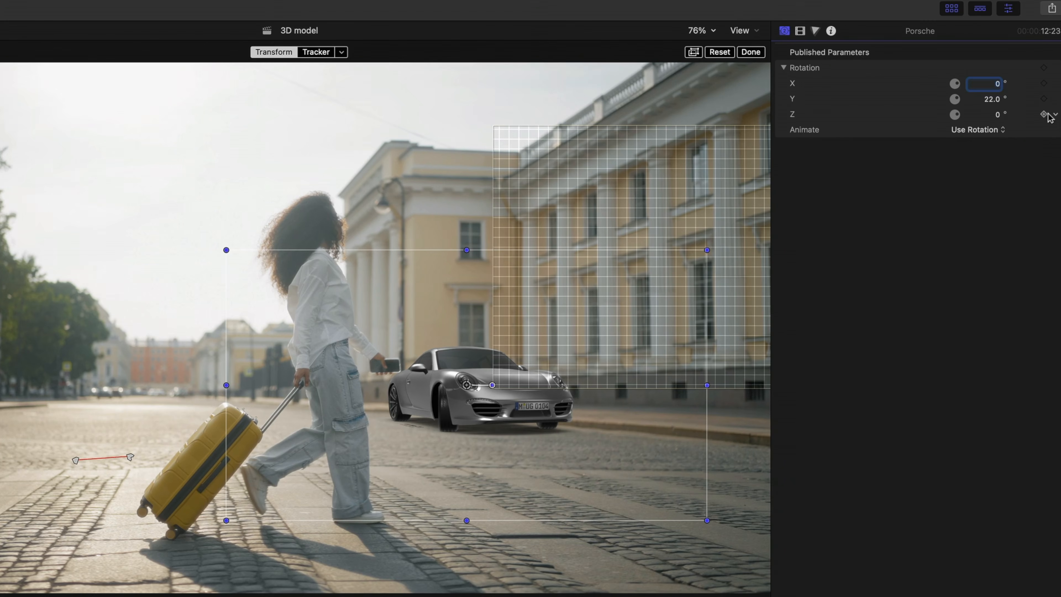
{"action": "left_click", "coordinate": [1044, 99]}
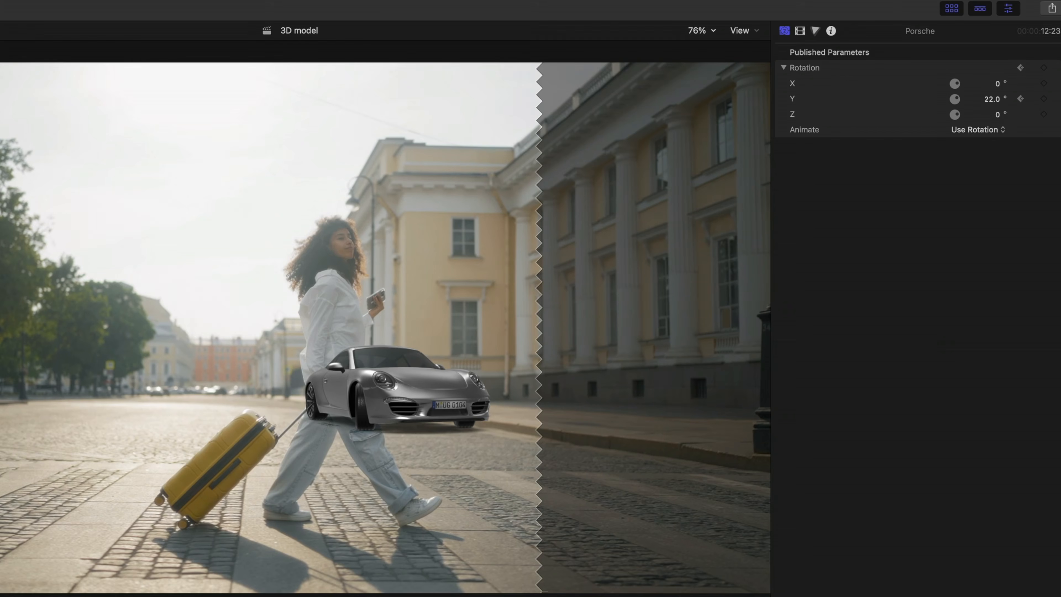
{"action": "key", "text": "Left"}
{"action": "left_click_drag", "start_coordinate": [990, 100], "coordinate": [993, 102]}
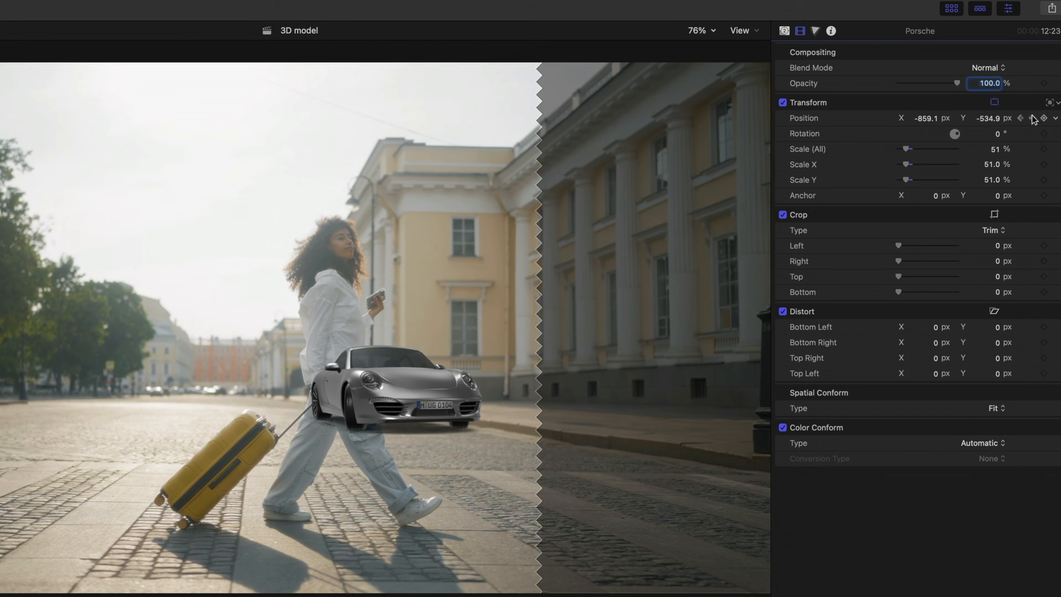
{"action": "left_click_drag", "start_coordinate": [927, 113], "coordinate": [925, 118]}
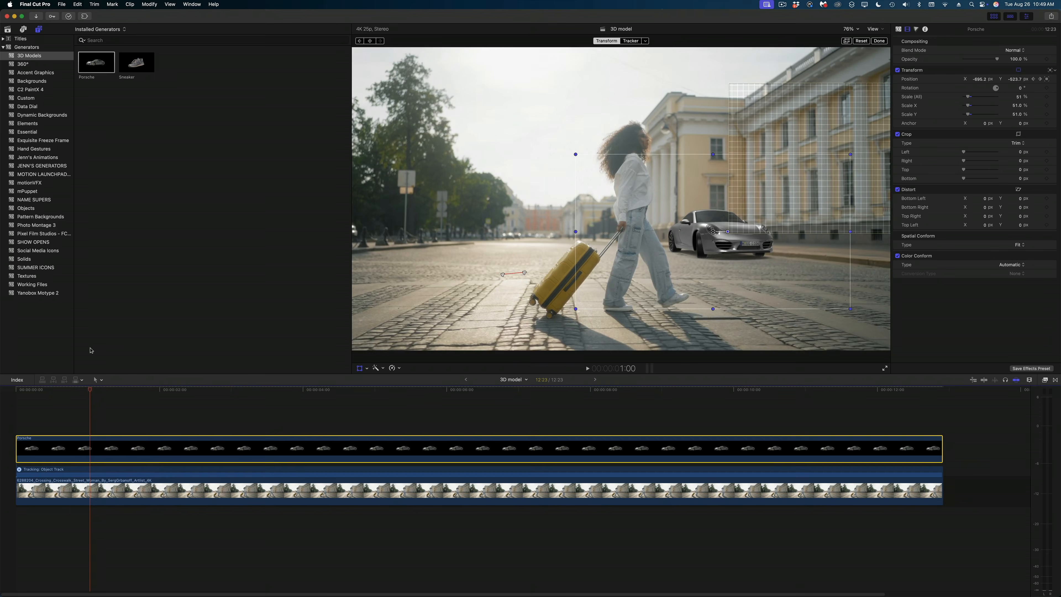
- Finish the Porsche's transform editing and stack a duplicate of the crosswalk clip directly above the Porsche clip
{"action": "left_click_drag", "start_coordinate": [91, 347], "coordinate": [263, 379]}
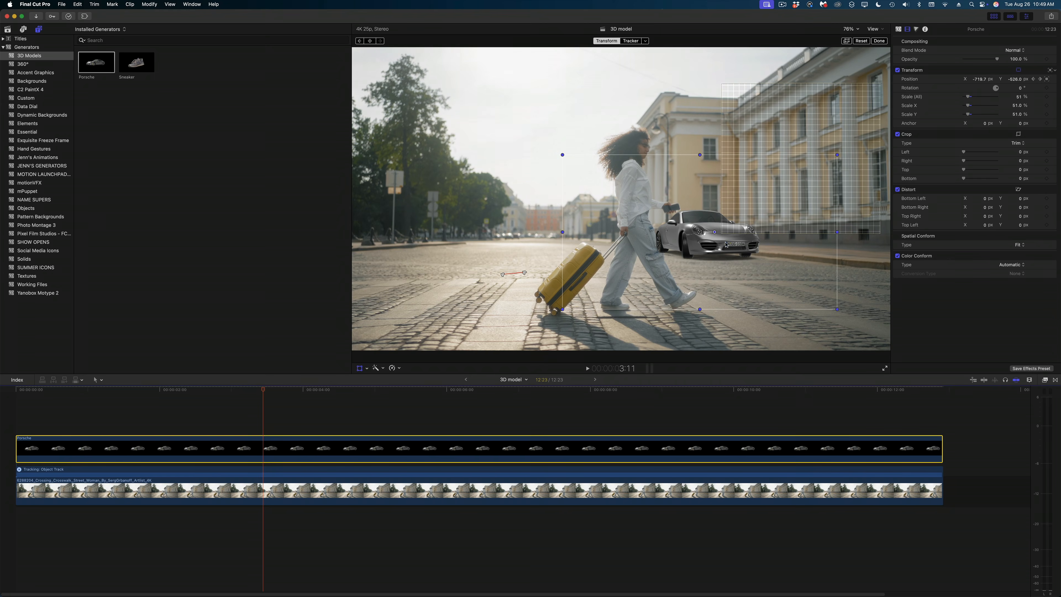
{"action": "left_click", "coordinate": [350, 496]}
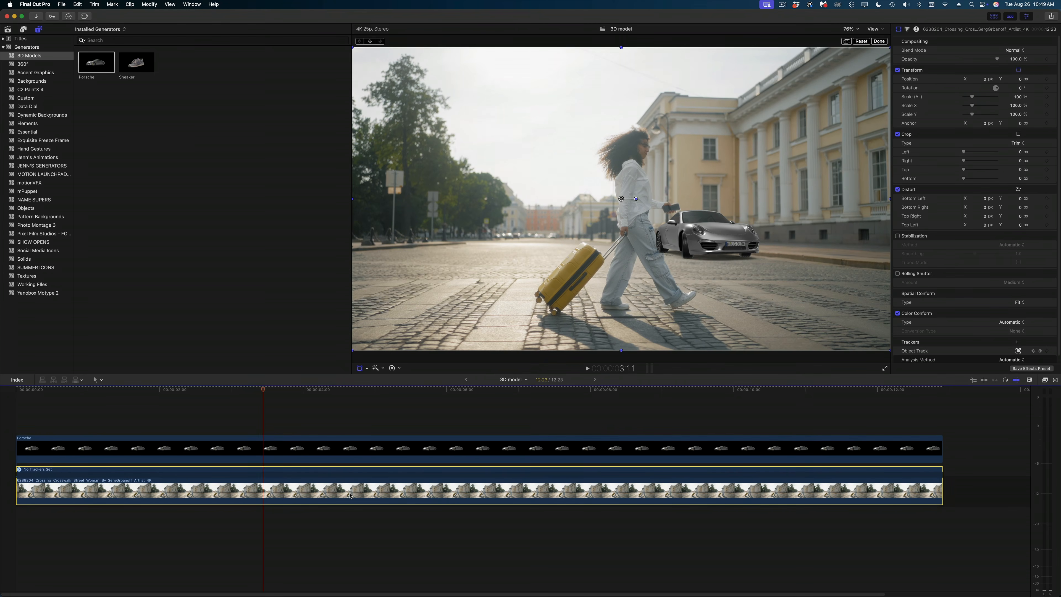
{"action": "left_click_drag", "start_coordinate": [350, 496], "coordinate": [349, 427]}
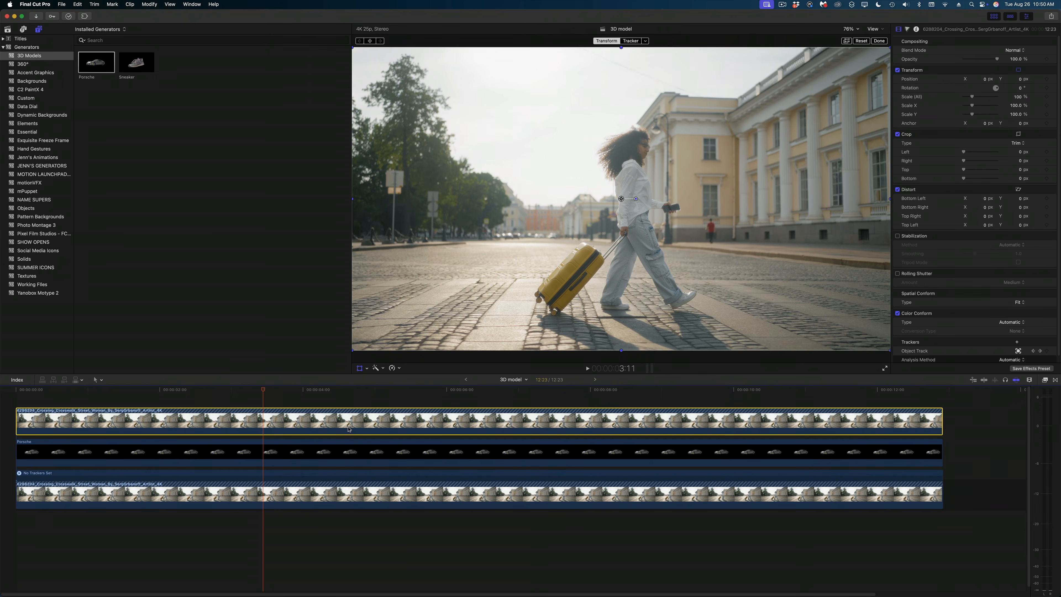
{"action": "left_click", "coordinate": [879, 42]}
- Apply a Magnetic Mask to the duplicate clip covering the woman, her suitcase and the phone in her hand, excluding the background beside her arm
{"action": "left_click", "coordinate": [382, 368]}
{"action": "left_click", "coordinate": [633, 146]}
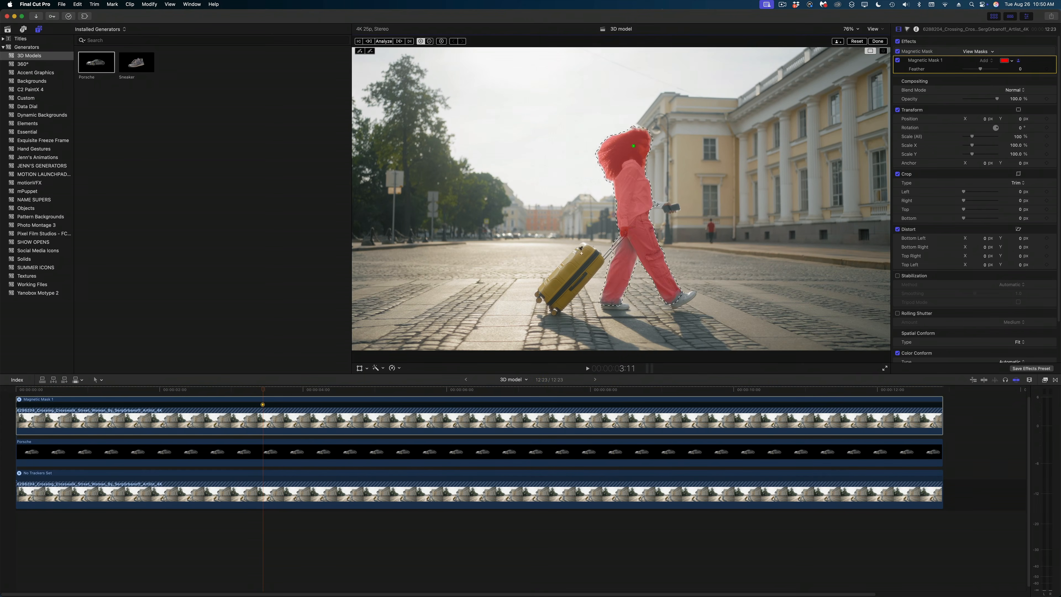
{"action": "left_click", "coordinate": [576, 260]}
{"action": "left_click", "coordinate": [627, 264]}
{"action": "left_click", "coordinate": [667, 206]}
{"action": "left_click", "coordinate": [659, 219], "text": "alt"}
- Analyze the magnetic mask through the clip, finish mask editing and review the woman passing in front of the Porsche
{"action": "left_click", "coordinate": [384, 41]}
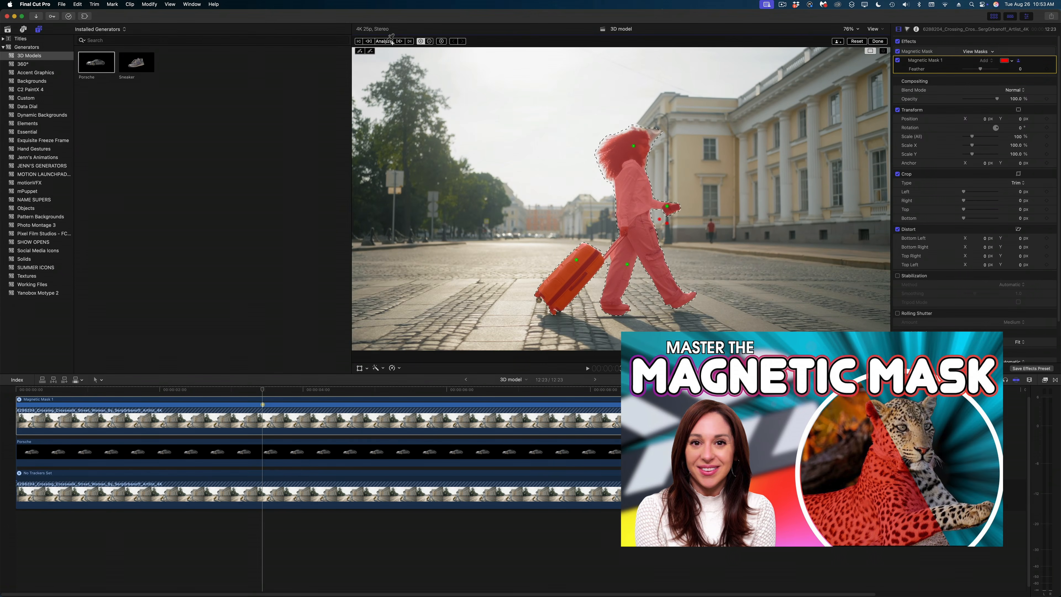
{"action": "left_click", "coordinate": [877, 42]}
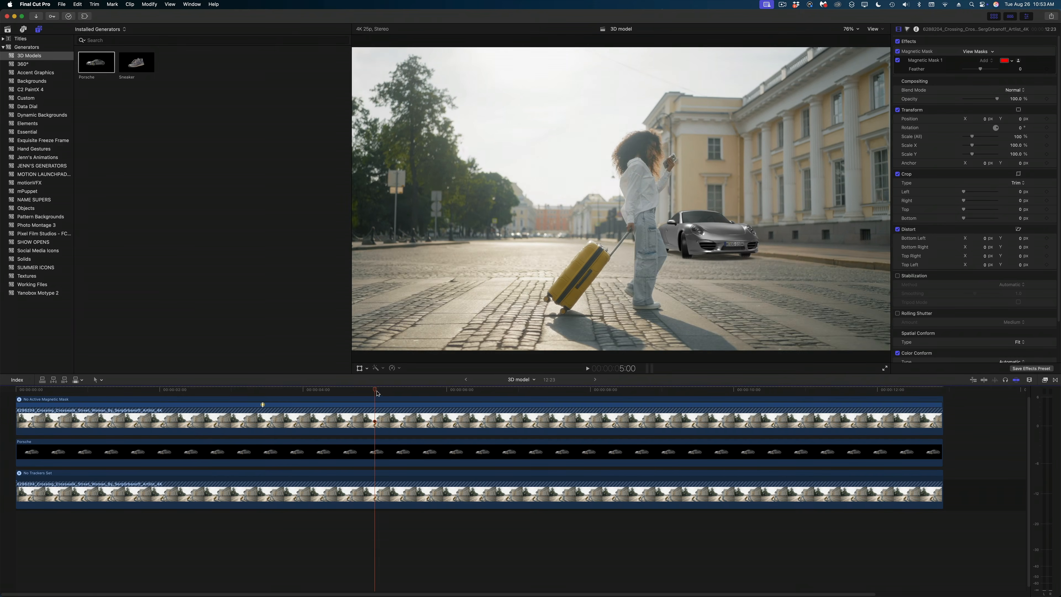
{"action": "key", "text": "space"}
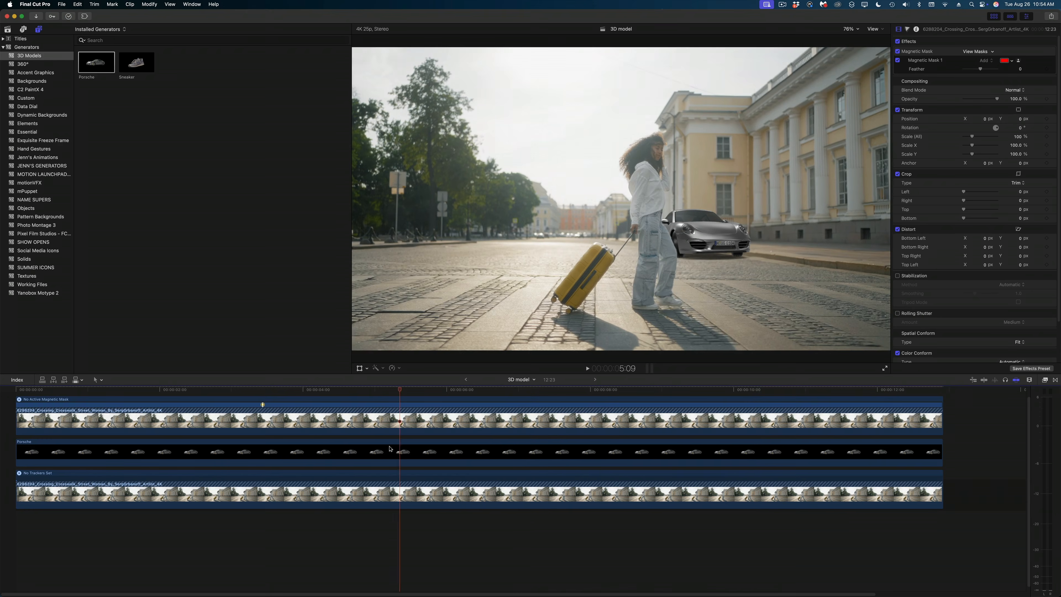
{"action": "left_click_drag", "start_coordinate": [399, 447], "coordinate": [259, 438]}
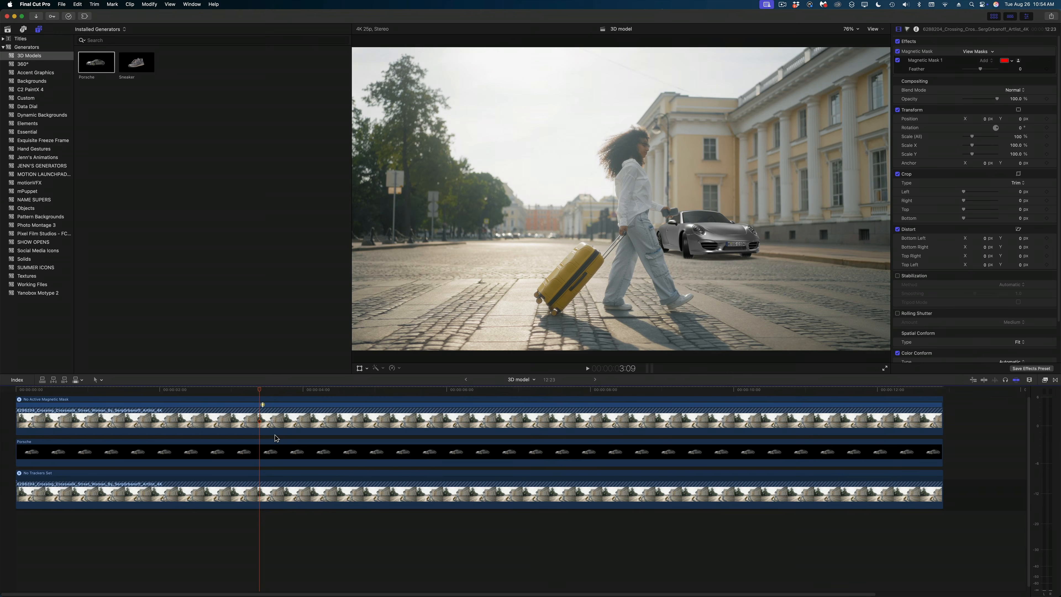
- Color-adjust the Porsche clip with Black Point at 43 and Shadows at 55
{"action": "left_click", "coordinate": [279, 452]}
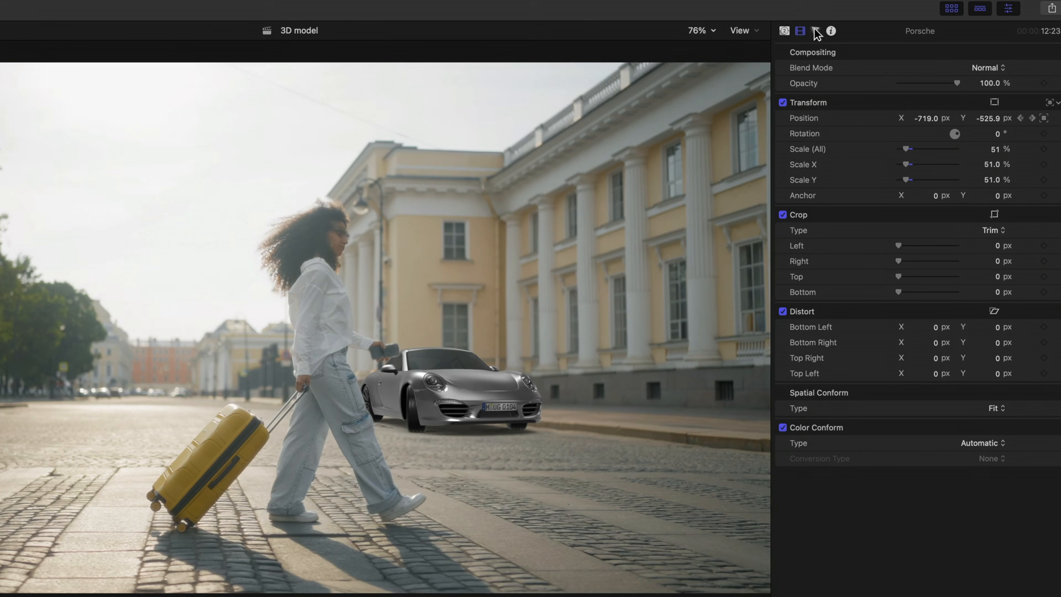
{"action": "left_click", "coordinate": [816, 31]}
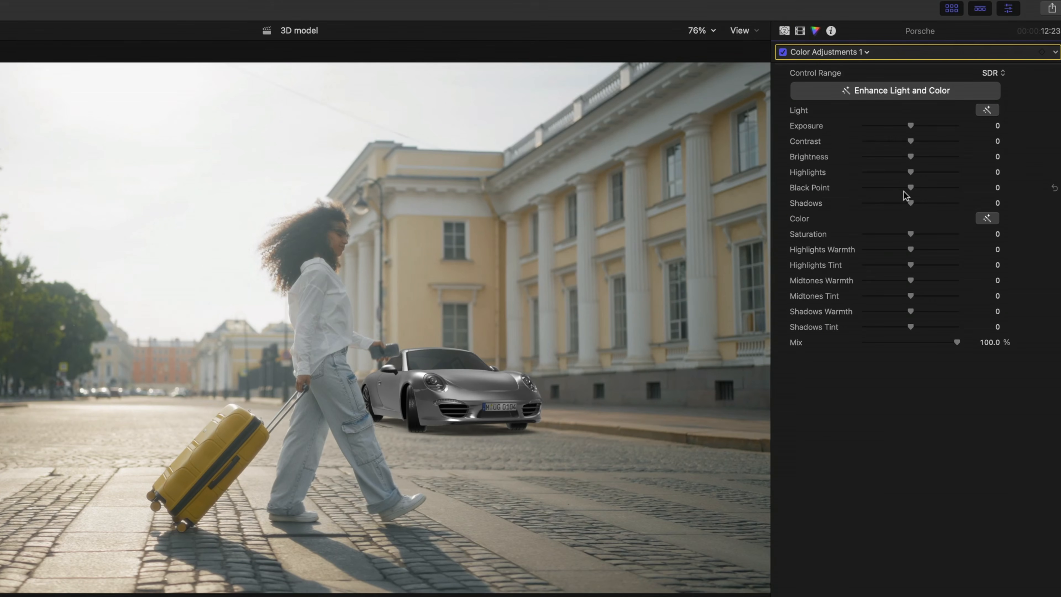
{"action": "mouse_move", "coordinate": [915, 191]}
{"action": "left_mouse_down"}
{"action": "mouse_move", "coordinate": [931, 192]}
{"action": "mouse_move", "coordinate": [921, 204]}
{"action": "left_mouse_up"}
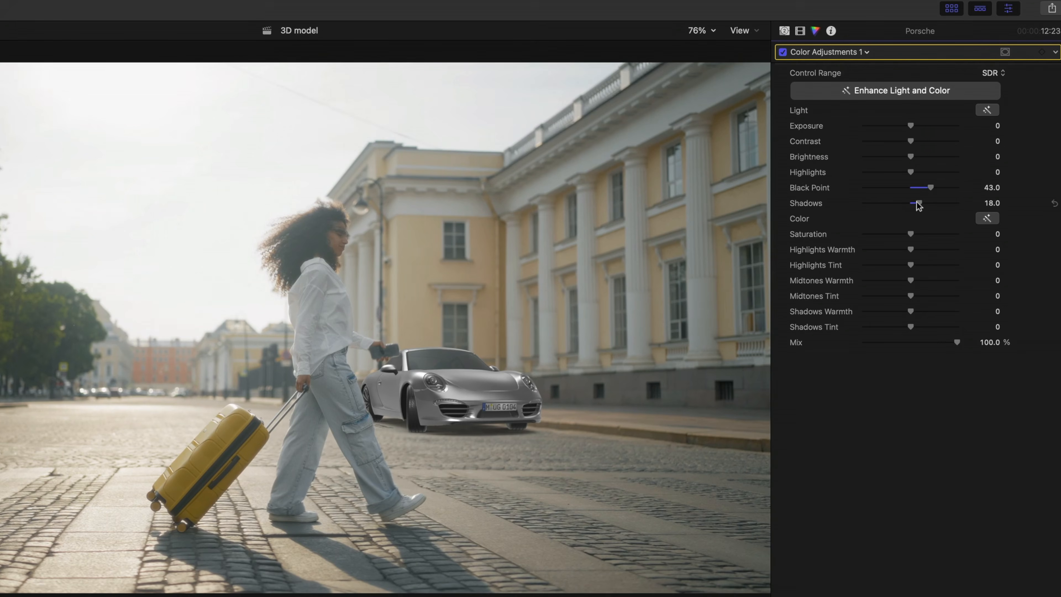
{"action": "left_click_drag", "start_coordinate": [919, 203], "coordinate": [936, 205]}
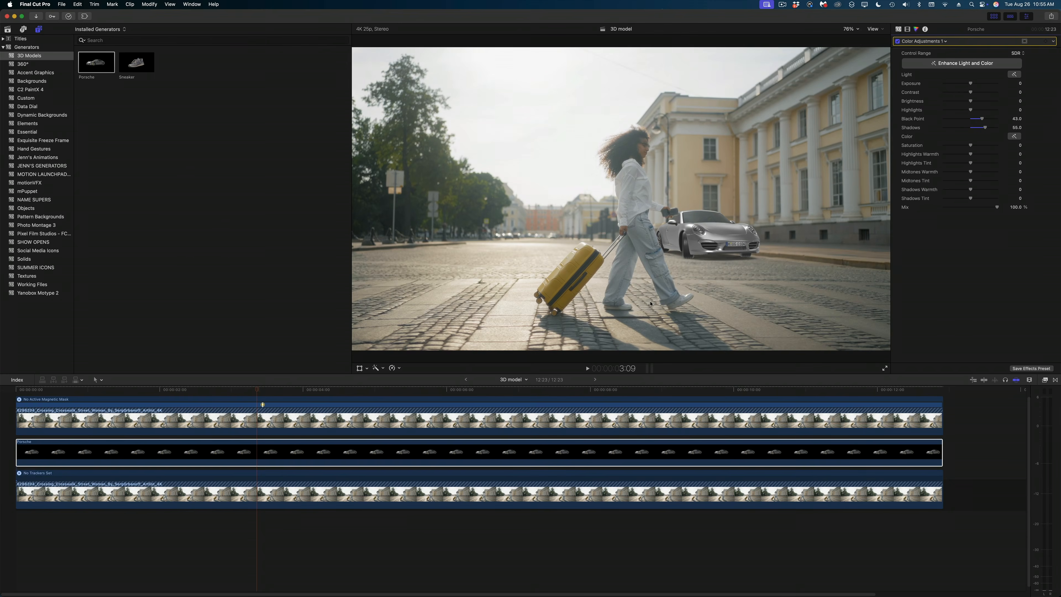
- Apply a Gaussian blur to the Porsche clip and set its amount to 6.56
{"action": "left_click", "coordinate": [676, 453]}
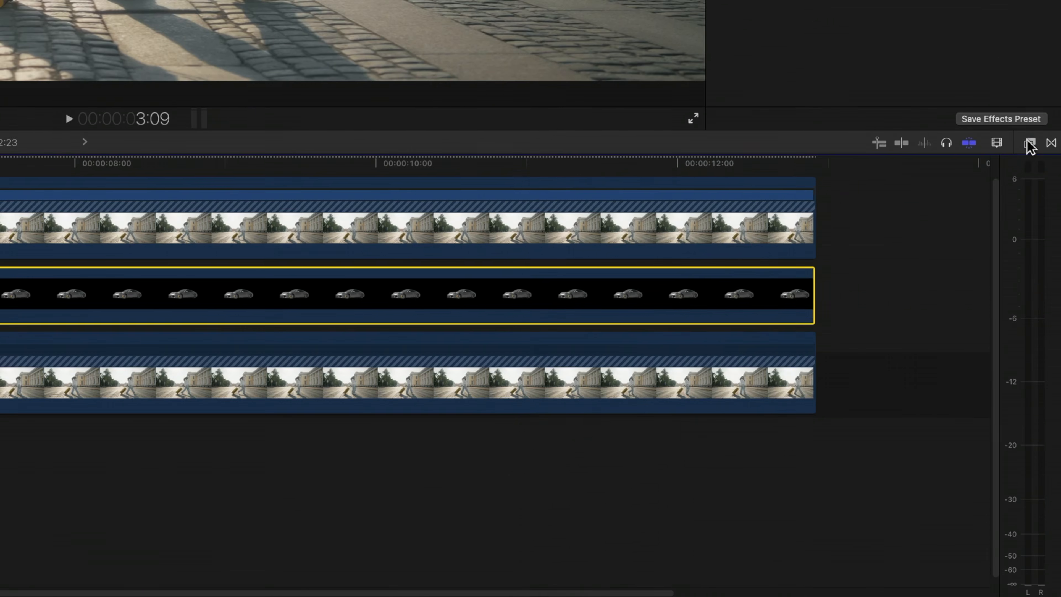
{"action": "left_click", "coordinate": [1045, 379]}
{"action": "left_click_drag", "start_coordinate": [894, 208], "coordinate": [282, 284]}
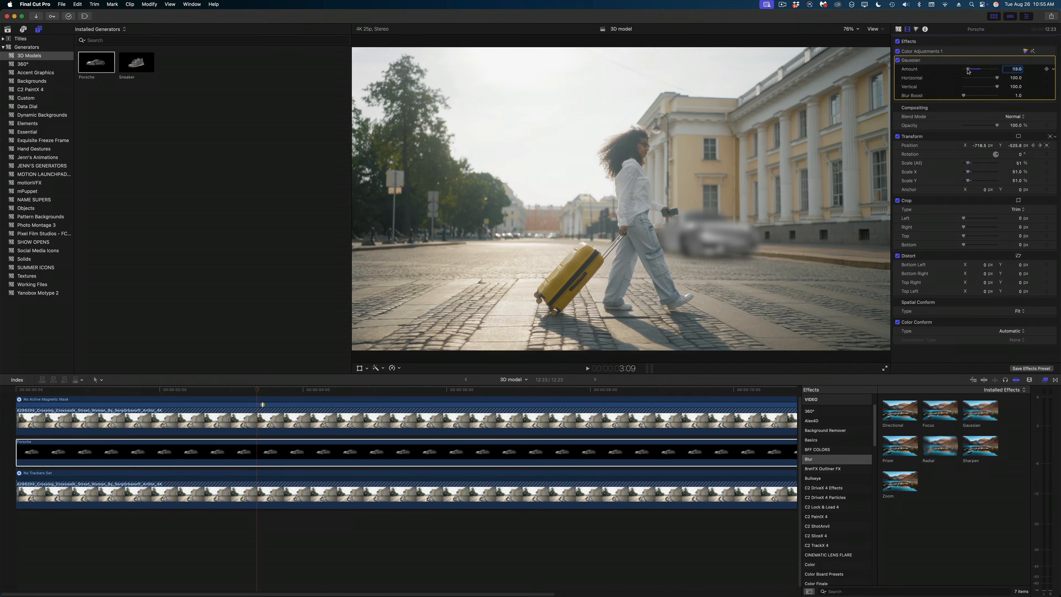
{"action": "left_click_drag", "start_coordinate": [968, 70], "coordinate": [966, 72]}
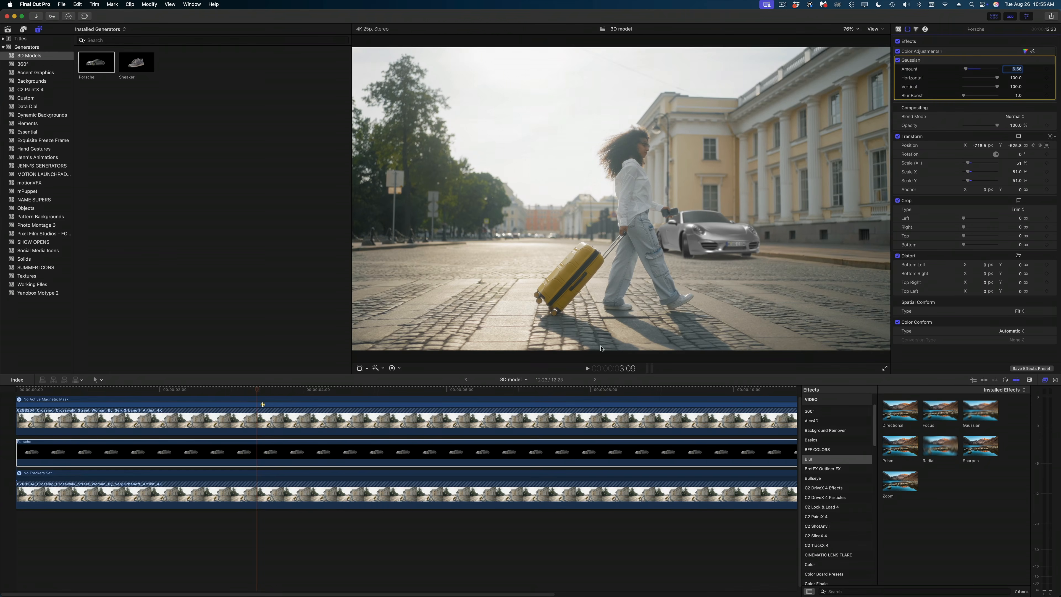
- Add a Drop Shadow beneath the Porsche at position X 0.12, Y -0.29 with perspective amount 0.16, and reduce its opacity below 75%
{"action": "scroll", "coordinate": [842, 437], "scroll_direction": "down", "scroll_amount": 15}
{"action": "left_click", "coordinate": [824, 426]}
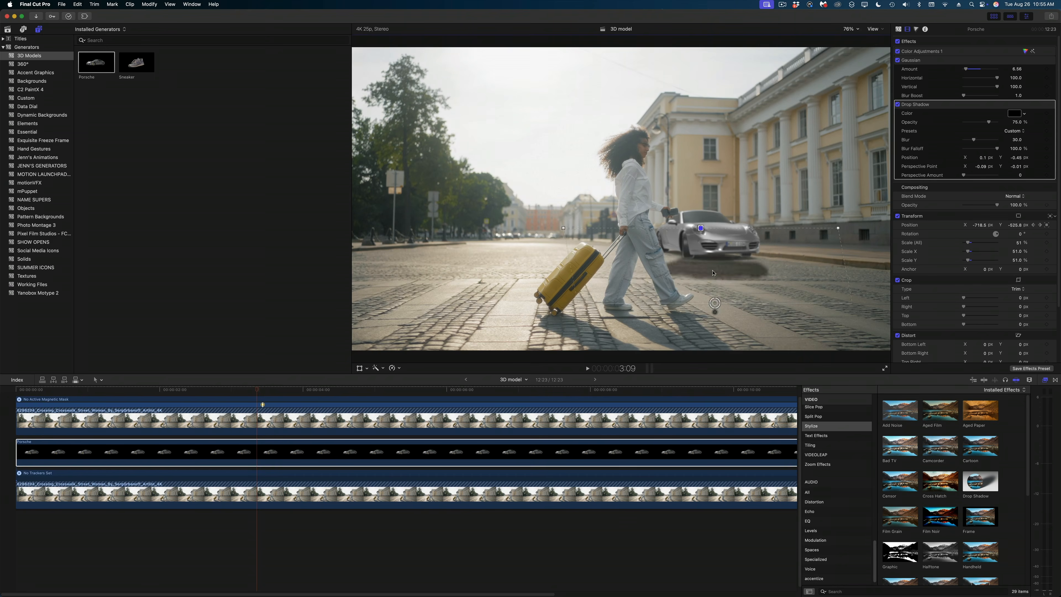
{"action": "left_click_drag", "start_coordinate": [720, 291], "coordinate": [718, 278]}
{"action": "left_click_drag", "start_coordinate": [844, 227], "coordinate": [827, 227]}
{"action": "left_click_drag", "start_coordinate": [718, 278], "coordinate": [718, 276]}
{"action": "left_click_drag", "start_coordinate": [706, 227], "coordinate": [709, 236]}
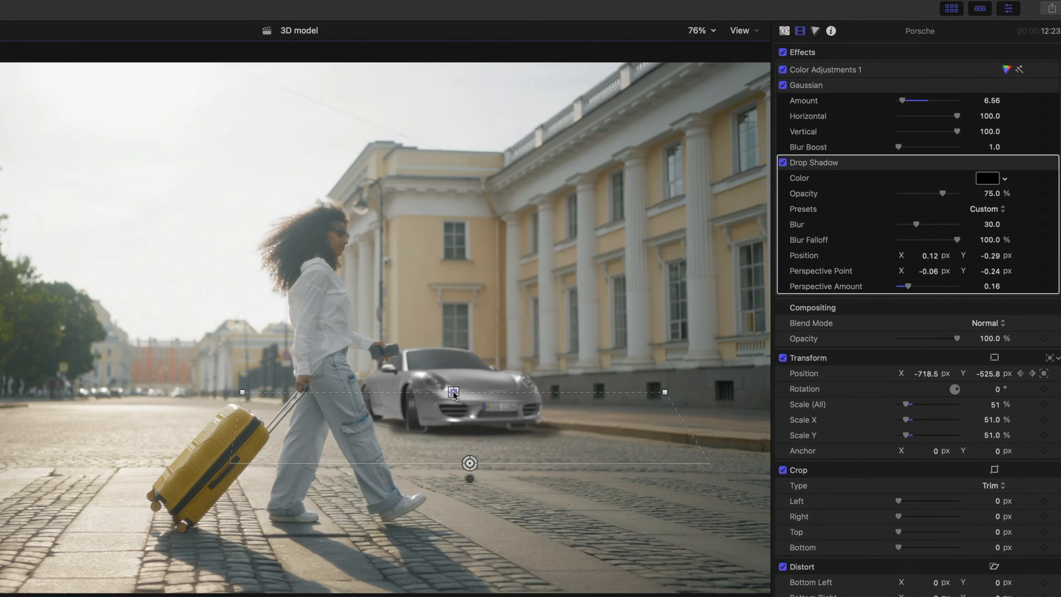
{"action": "left_click_drag", "start_coordinate": [942, 194], "coordinate": [931, 194]}
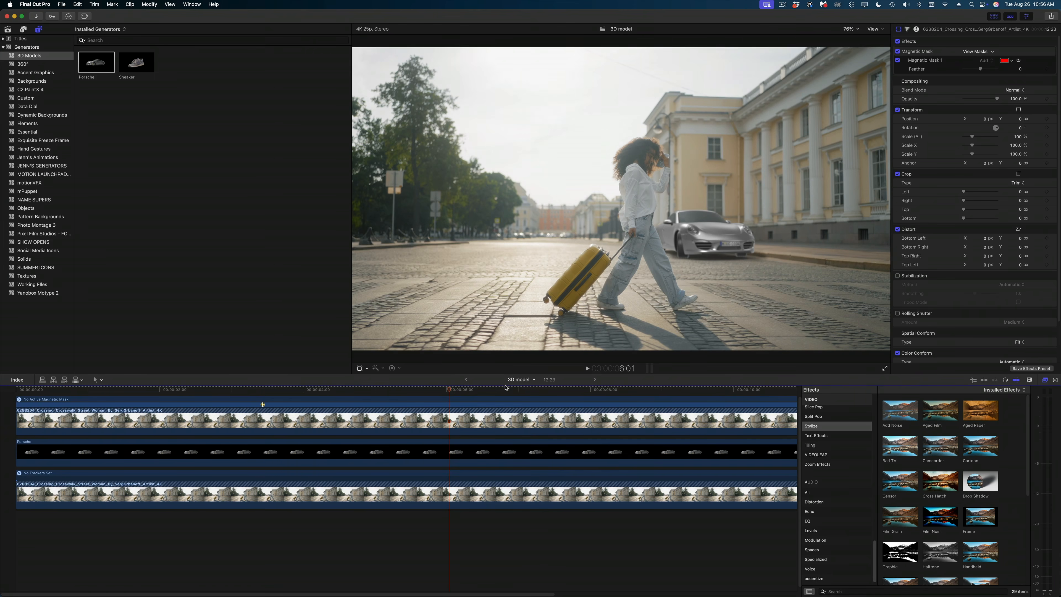
- Add a color adjustment to the masked crosswalk clip above the Porsche and lower its Black Point
{"action": "mouse_move", "coordinate": [517, 390]}
{"action": "left_mouse_down"}
{"action": "mouse_move", "coordinate": [535, 390]}
{"action": "mouse_move", "coordinate": [510, 390]}
{"action": "left_mouse_up"}
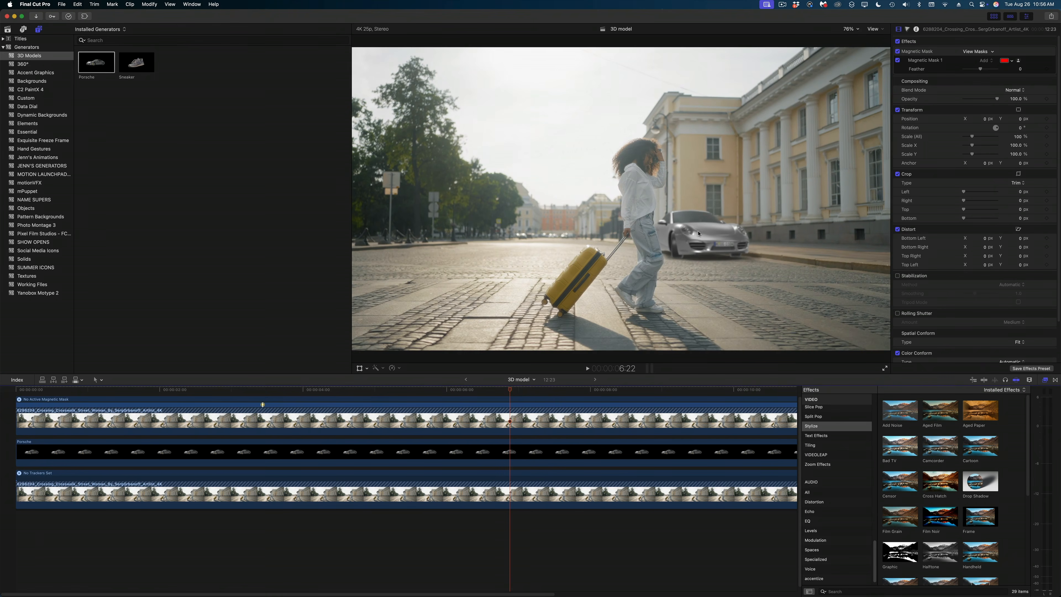
{"action": "left_click", "coordinate": [499, 424]}
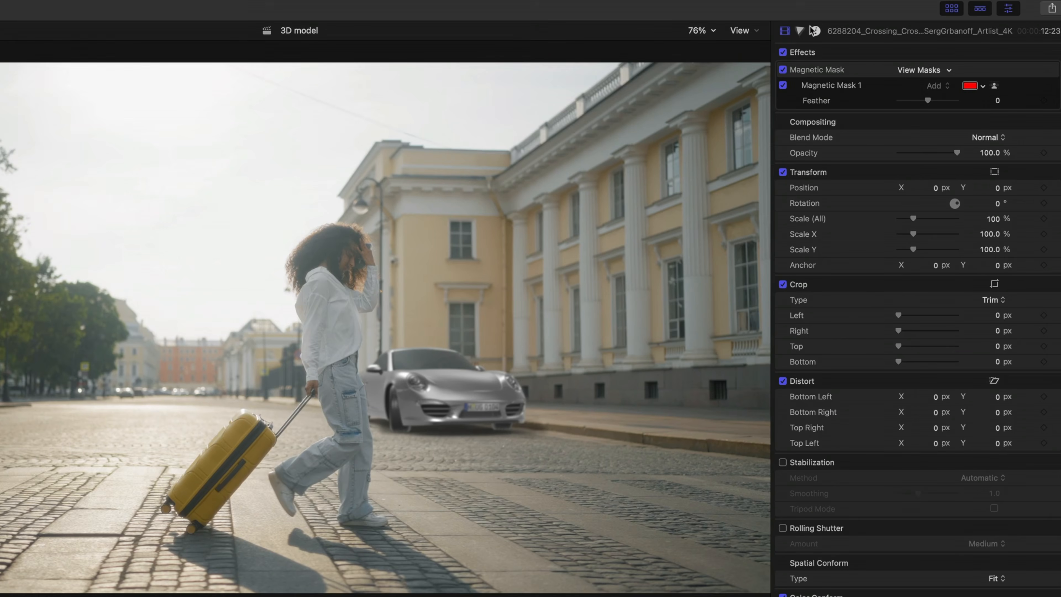
{"action": "left_click", "coordinate": [800, 30]}
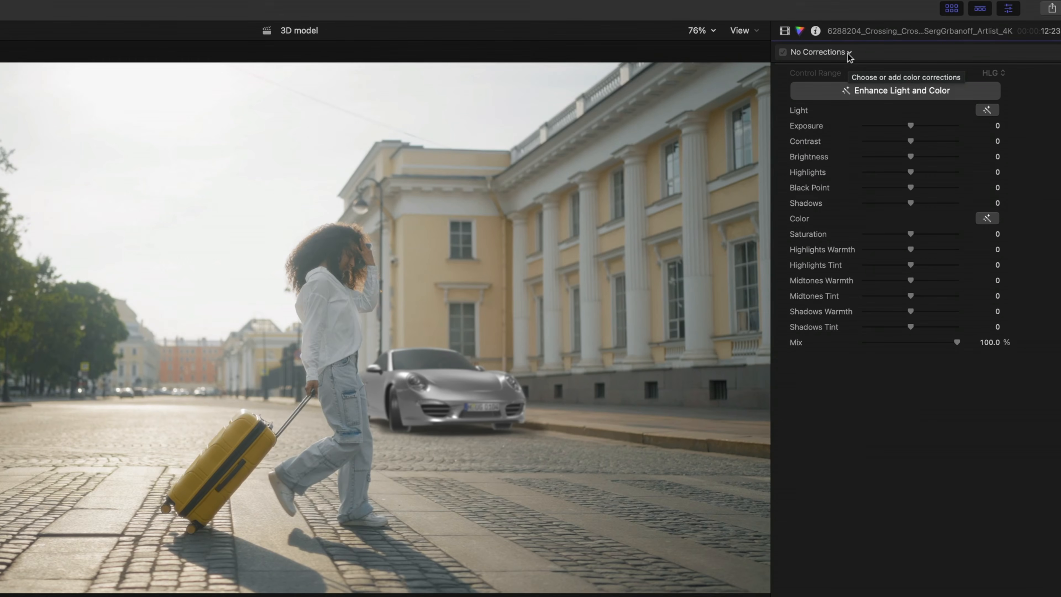
{"action": "left_click_drag", "start_coordinate": [911, 190], "coordinate": [906, 192]}
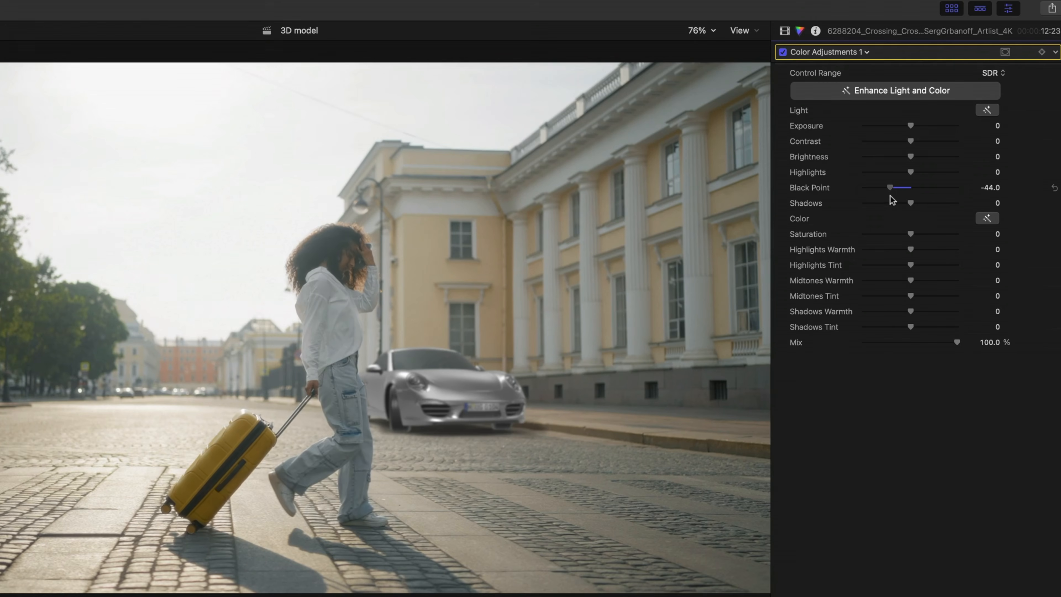